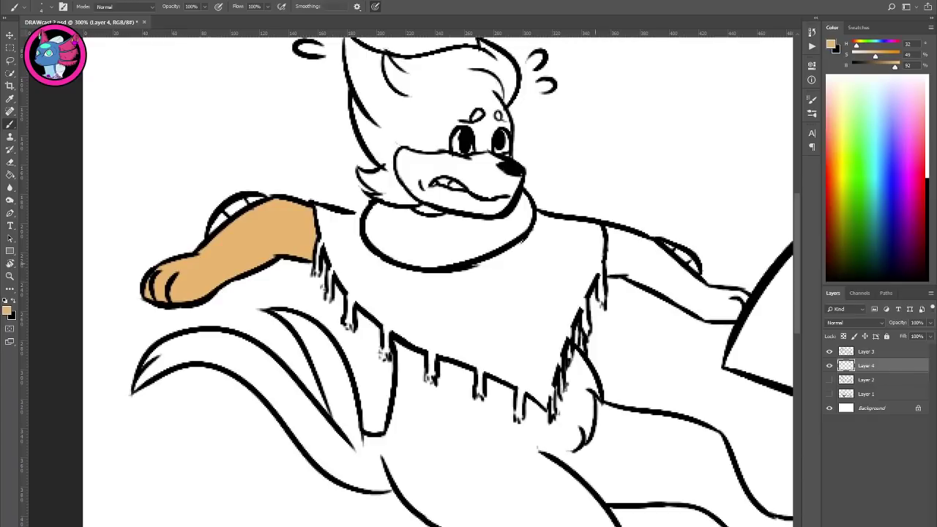
Step: Fill the character's second arm, body, legs and tails with tan, brushing the outline gaps at the heel and knee closed
{"action": "left_click", "coordinate": [644, 263]}
{"action": "left_click_drag", "start_coordinate": [659, 390], "coordinate": [608, 246]}
{"action": "key", "text": "b"}
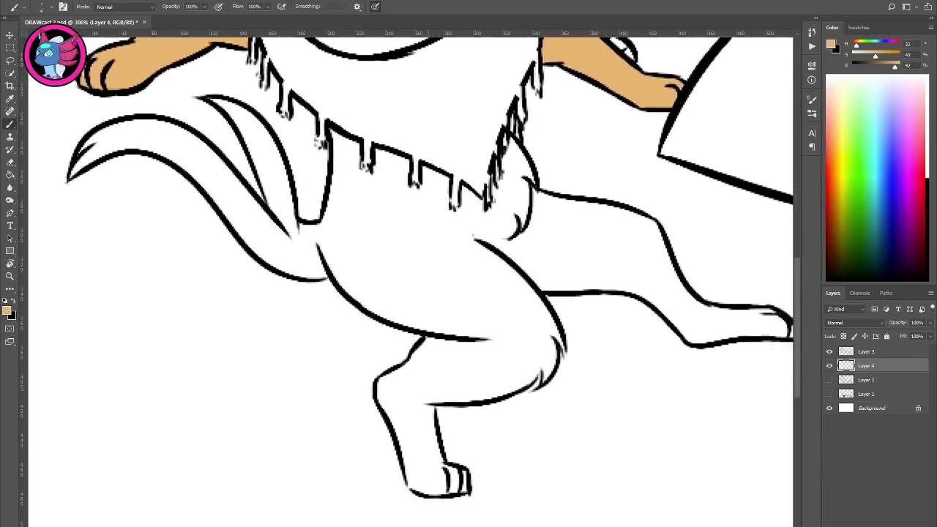
{"action": "left_click_drag", "start_coordinate": [420, 419], "coordinate": [411, 366]}
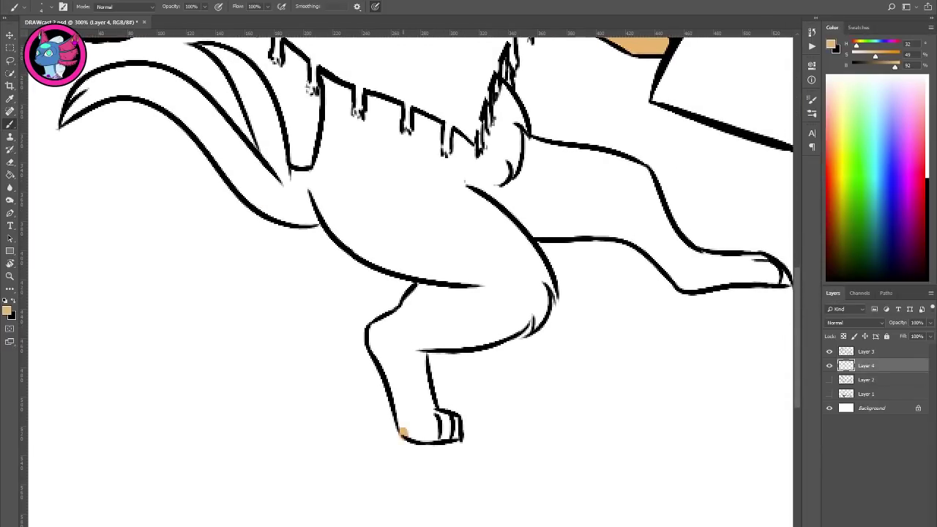
{"action": "left_click_drag", "start_coordinate": [560, 290], "coordinate": [491, 276]}
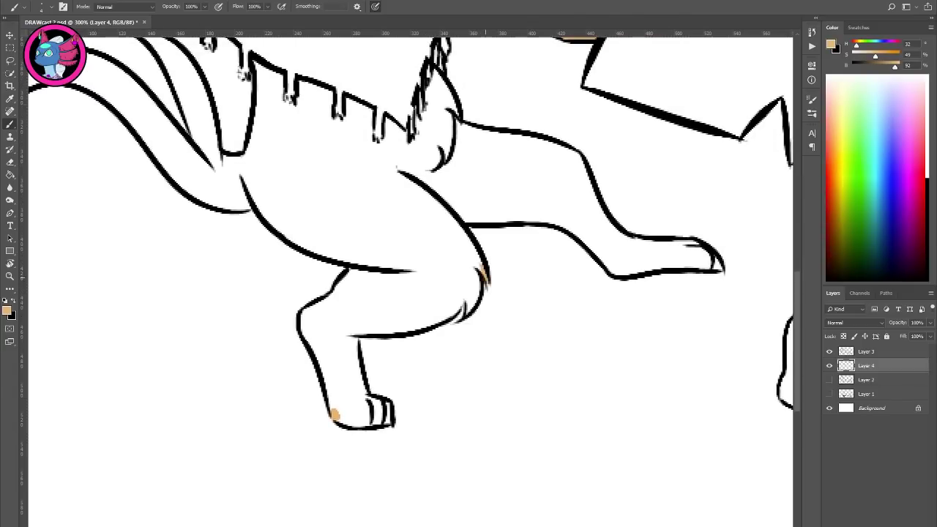
{"action": "key", "text": "g"}
{"action": "left_click", "coordinate": [638, 256]}
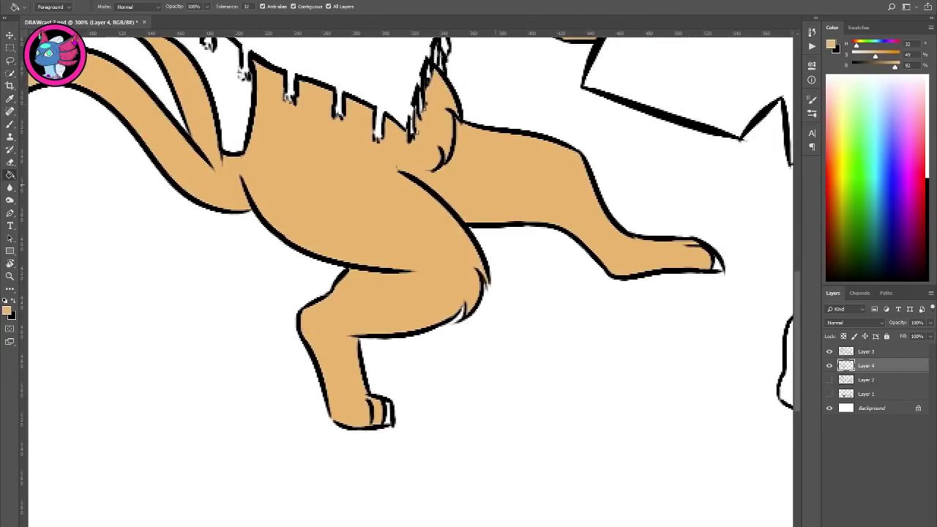
{"action": "key", "text": "b"}
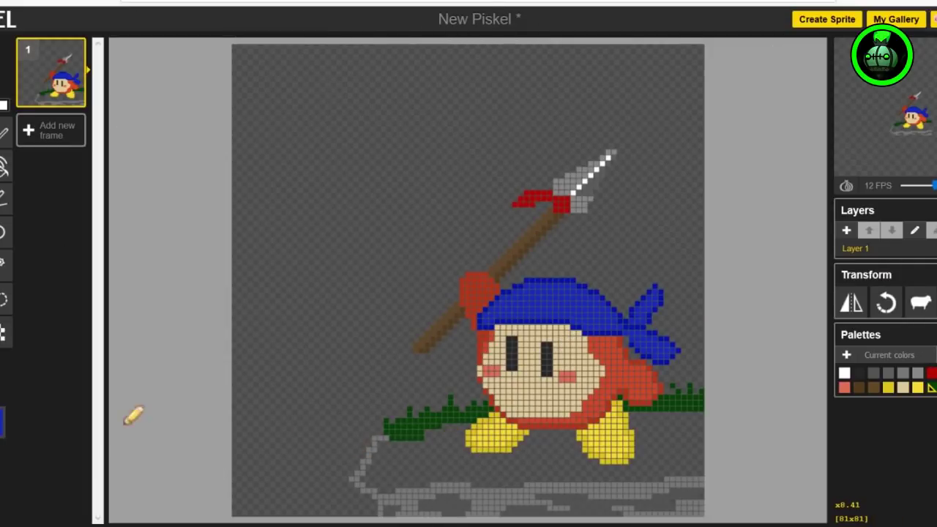
Step: Switch to Piskel, choose a lighter green and draw grass pixels beneath the dark green blades beside the yellow foot
{"action": "left_click", "coordinate": [1, 366]}
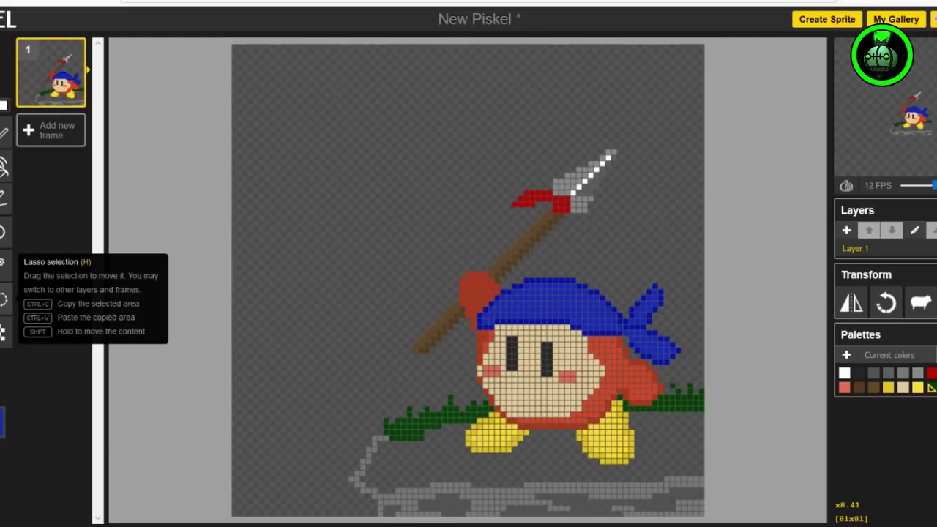
{"action": "left_click", "coordinate": [3, 415]}
{"action": "left_click_drag", "start_coordinate": [104, 330], "coordinate": [106, 321]}
{"action": "left_click", "coordinate": [48, 452]}
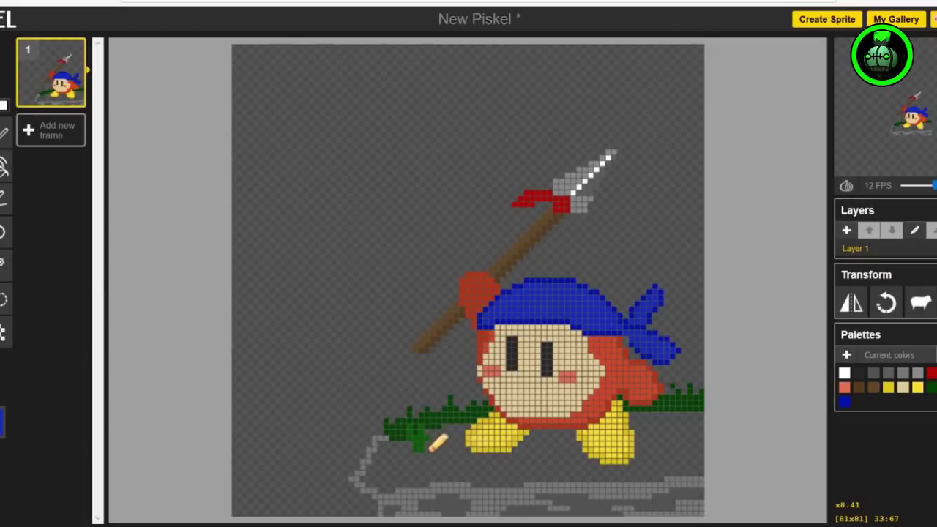
{"action": "mouse_move", "coordinate": [429, 441]}
{"action": "left_mouse_down"}
{"action": "mouse_move", "coordinate": [429, 429]}
{"action": "mouse_move", "coordinate": [445, 426]}
{"action": "left_mouse_up"}
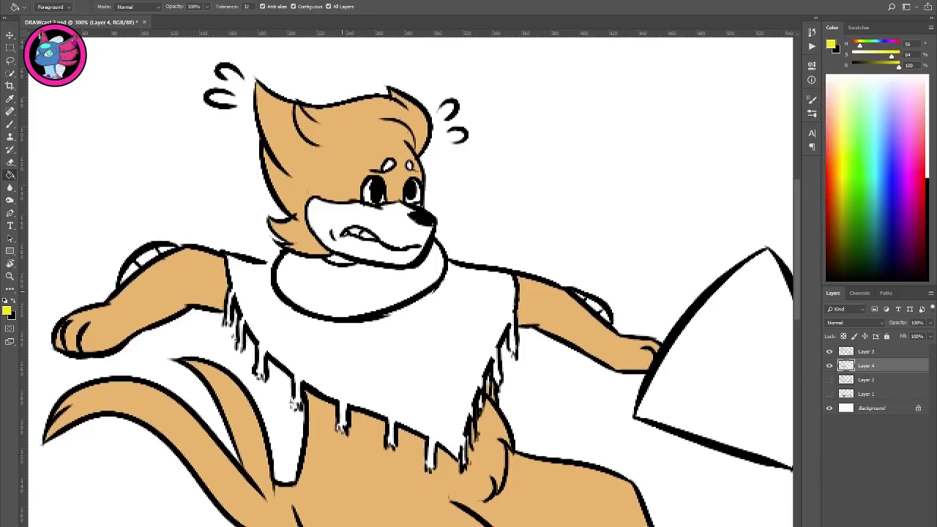
Step: Switch to Photoshop, fill the tan character's collar bright yellow, and fill the Pikachu character's head and ears pale yellow
{"action": "left_click", "coordinate": [342, 290]}
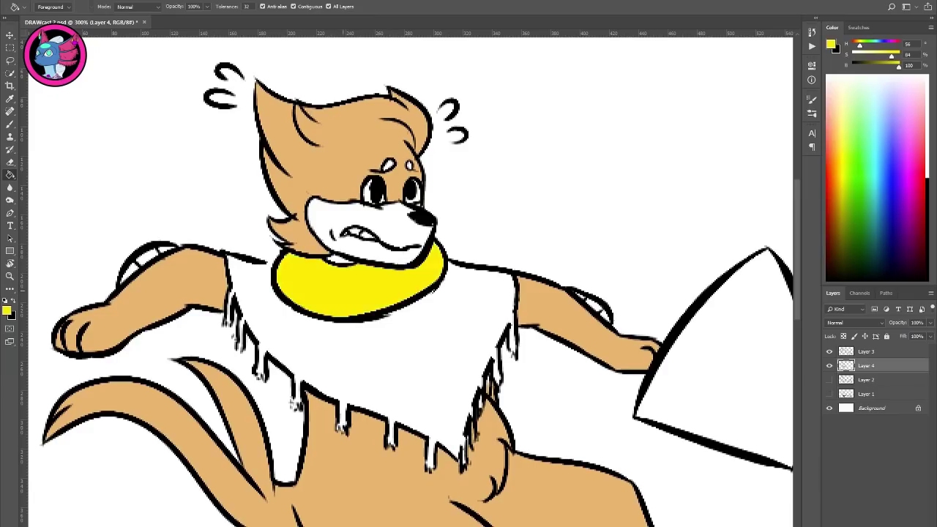
{"action": "key", "text": "i"}
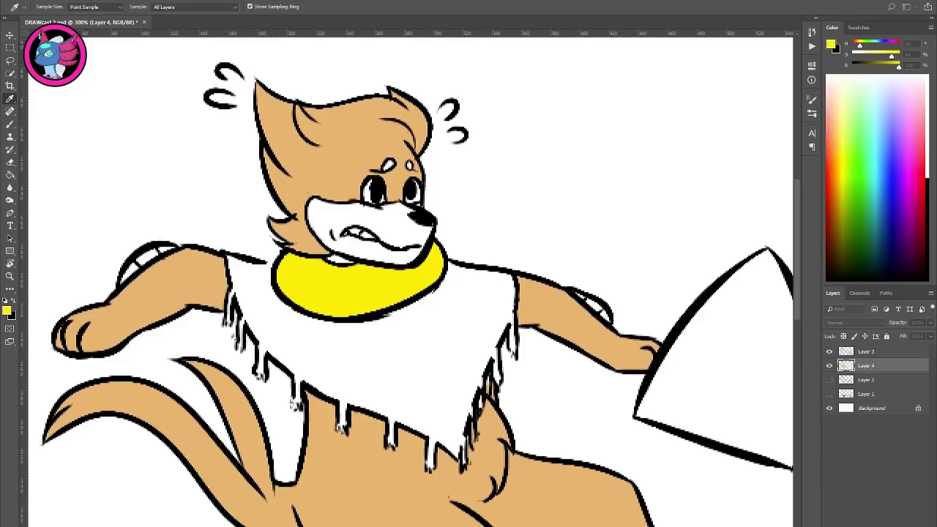
{"action": "key", "text": "Return"}
{"action": "left_click_drag", "start_coordinate": [659, 330], "coordinate": [352, 229]}
{"action": "mouse_move", "coordinate": [762, 256]}
{"action": "left_mouse_down"}
{"action": "mouse_move", "coordinate": [555, 105]}
{"action": "mouse_move", "coordinate": [453, 127]}
{"action": "mouse_move", "coordinate": [424, 166]}
{"action": "left_mouse_up"}
{"action": "left_click", "coordinate": [472, 270]}
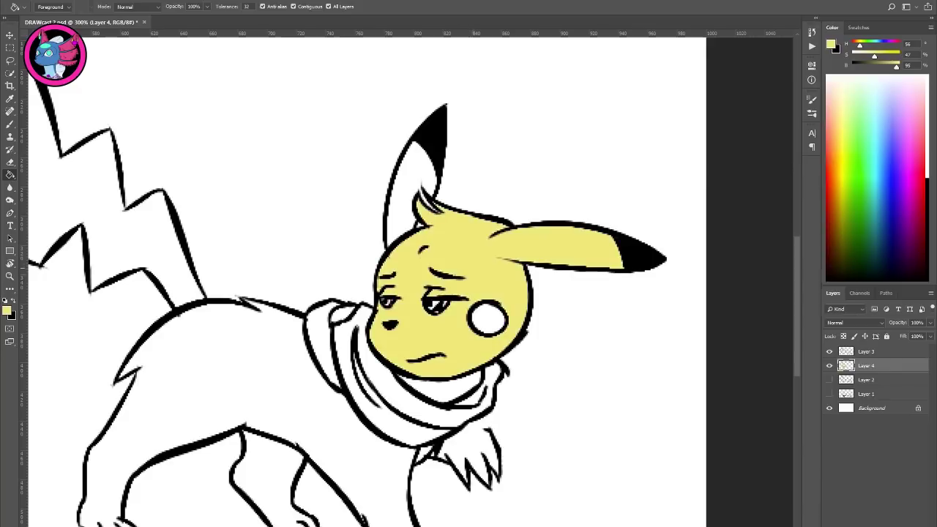
{"action": "left_click", "coordinate": [414, 183]}
Step: Fill the Pikachu character's body, hind leg and raised paw with the same pale yellow
{"action": "key", "text": "b"}
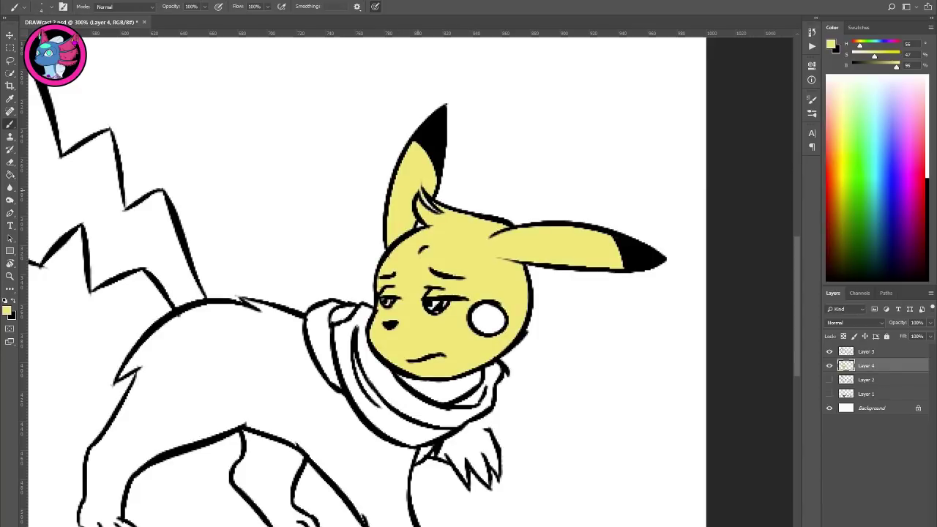
{"action": "left_click_drag", "start_coordinate": [412, 225], "coordinate": [429, 119]}
{"action": "key", "text": "g"}
{"action": "left_click", "coordinate": [364, 338]}
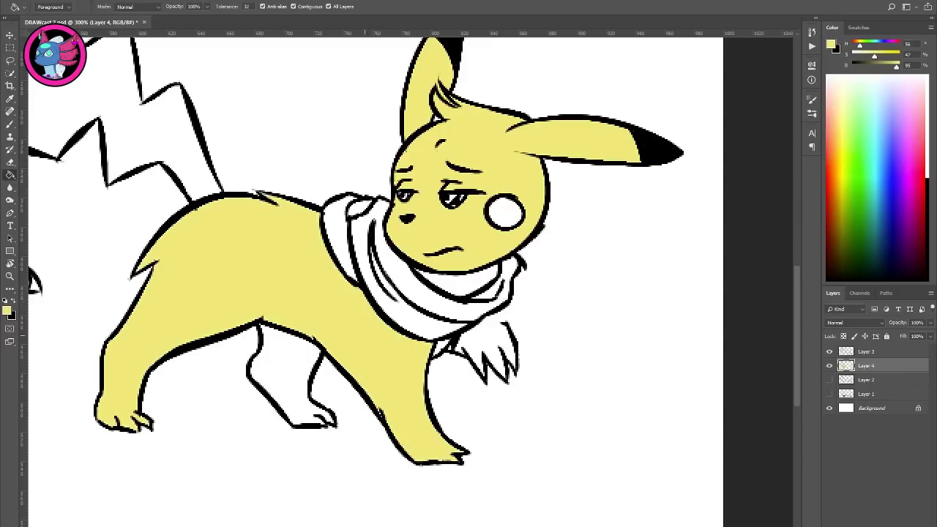
{"action": "left_click", "coordinate": [290, 381]}
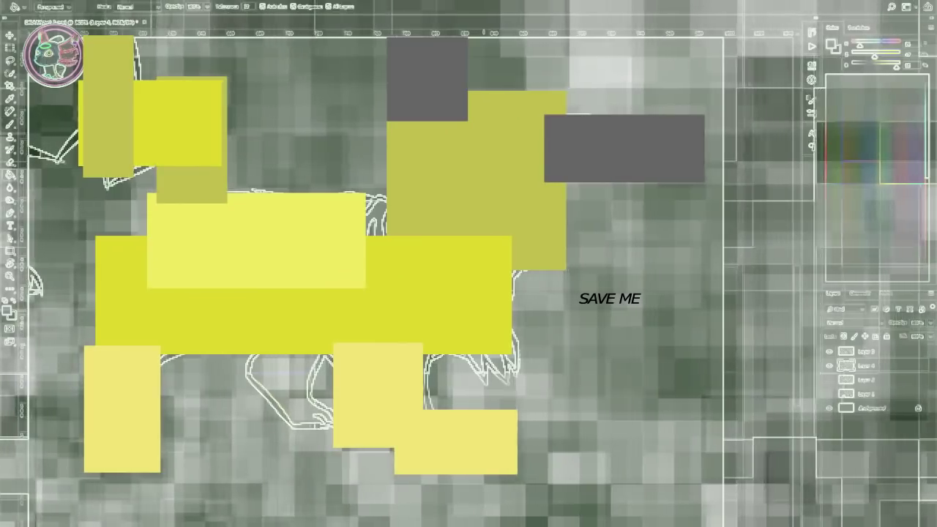
{"action": "left_click", "coordinate": [487, 340]}
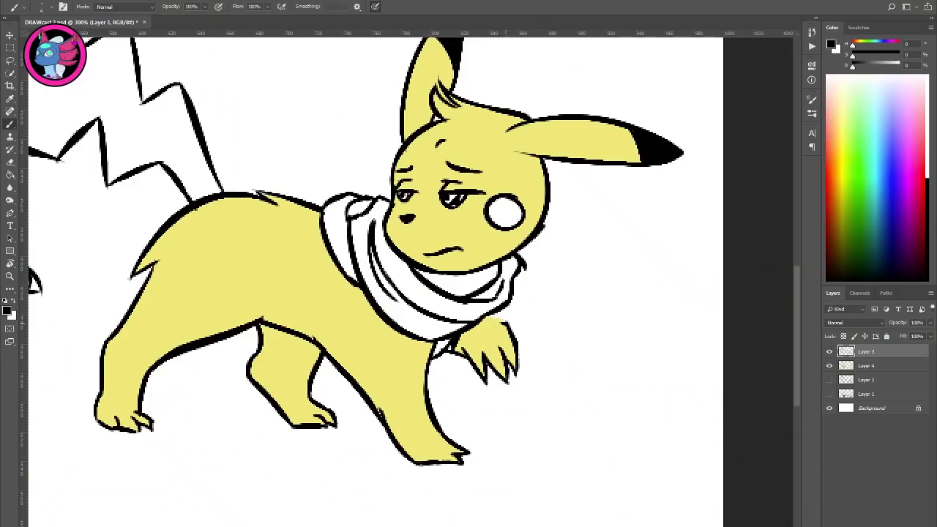
Step: On Layer 4, sample the pale yellow and paint the small unfilled gap between the scarf and raised paw
{"action": "key", "text": "alt+["}
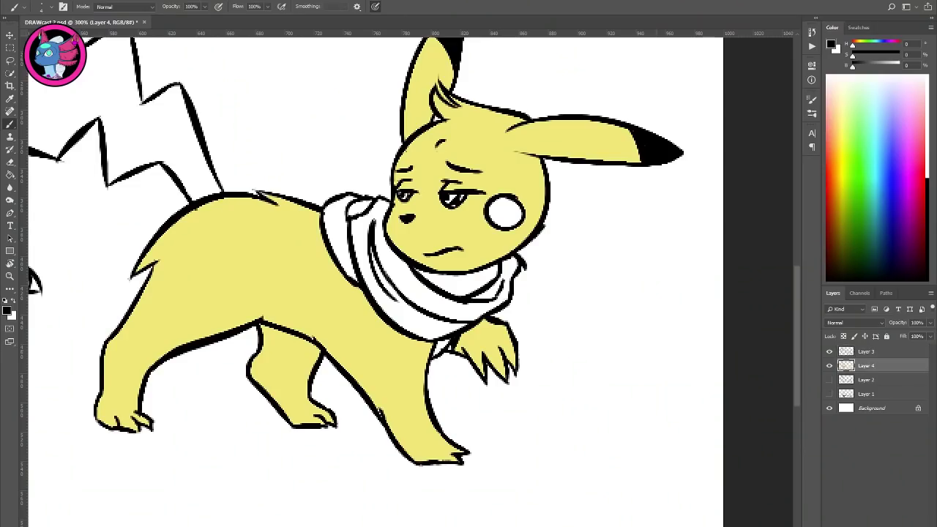
{"action": "left_click", "coordinate": [490, 337], "text": "alt"}
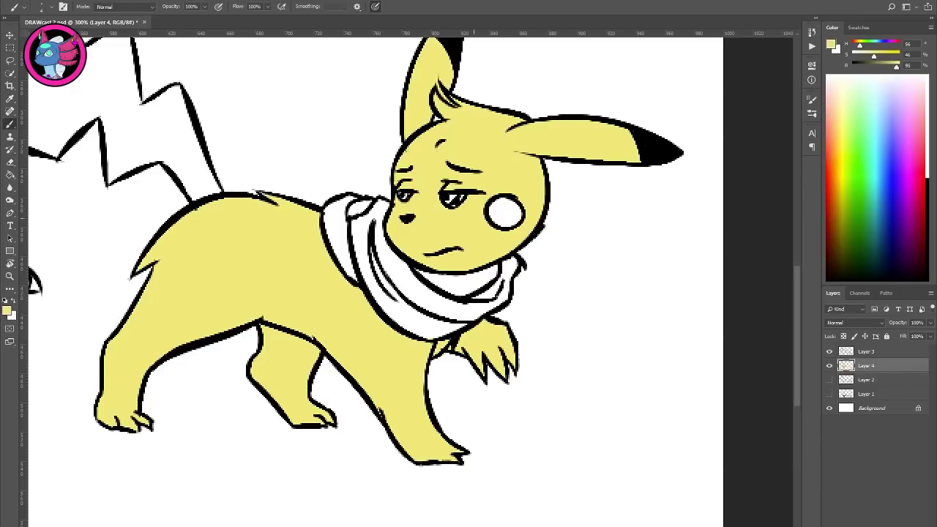
{"action": "key", "text": "i"}
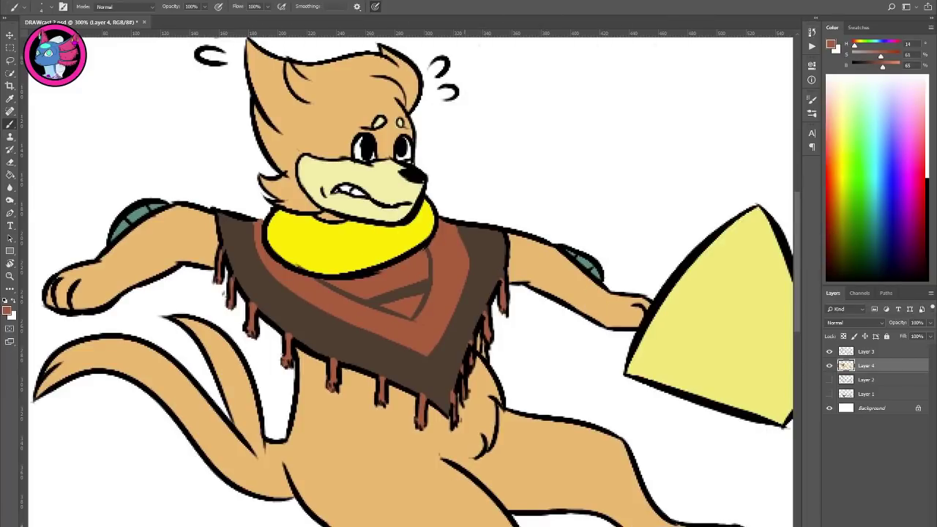
Step: Sample the poncho's dark brown and brush a short cross line inside its inner triangle pattern
{"action": "left_click_drag", "start_coordinate": [478, 255], "coordinate": [461, 353]}
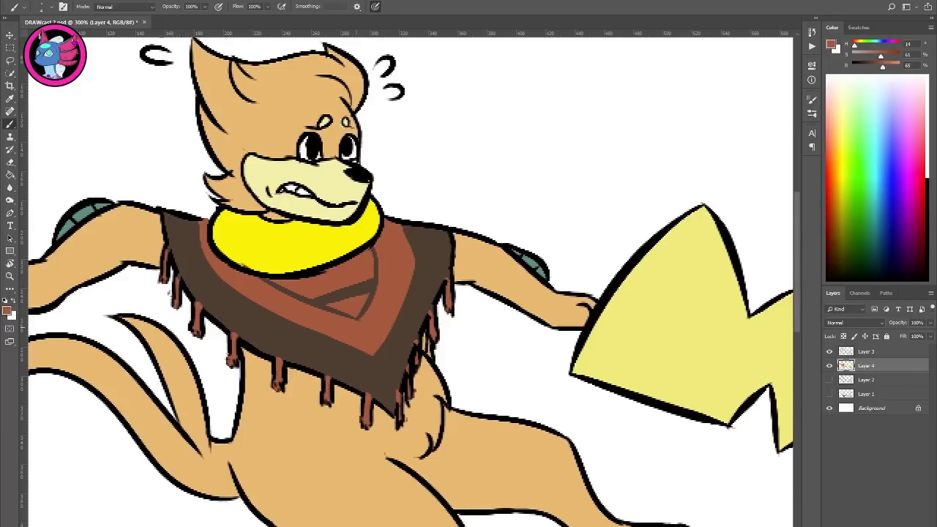
{"action": "left_click", "coordinate": [366, 286], "text": "alt"}
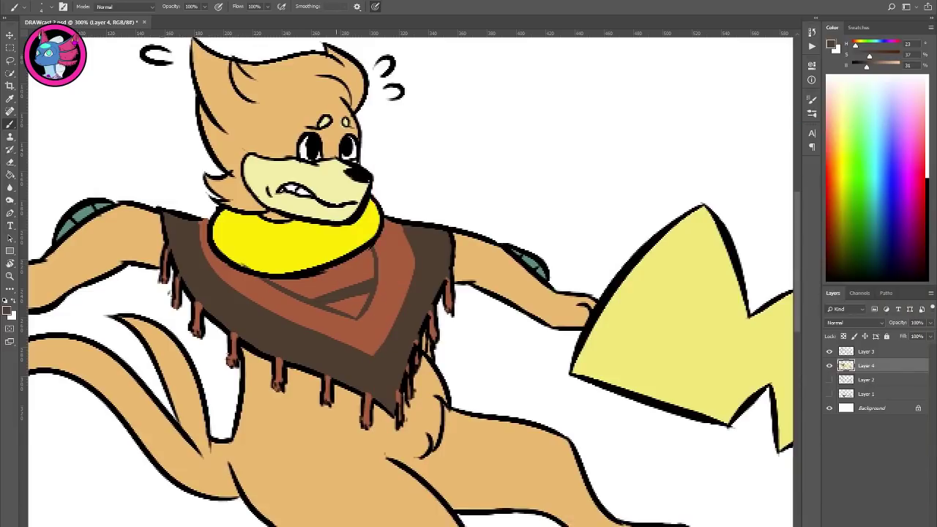
{"action": "left_click_drag", "start_coordinate": [315, 221], "coordinate": [357, 177]}
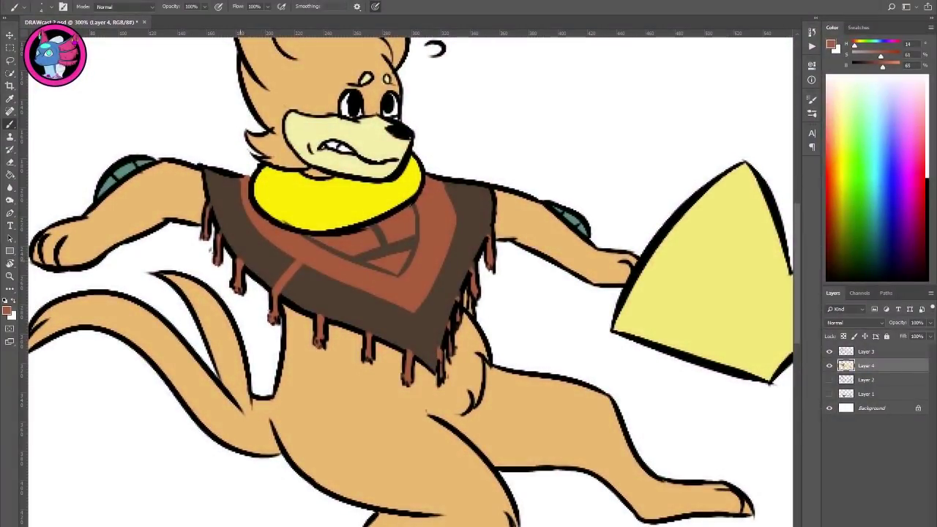
Step: Brush reddish-brown stripes across the poncho's dark border, joining the inner band to the fringe strands
{"action": "left_click_drag", "start_coordinate": [240, 258], "coordinate": [268, 240]}
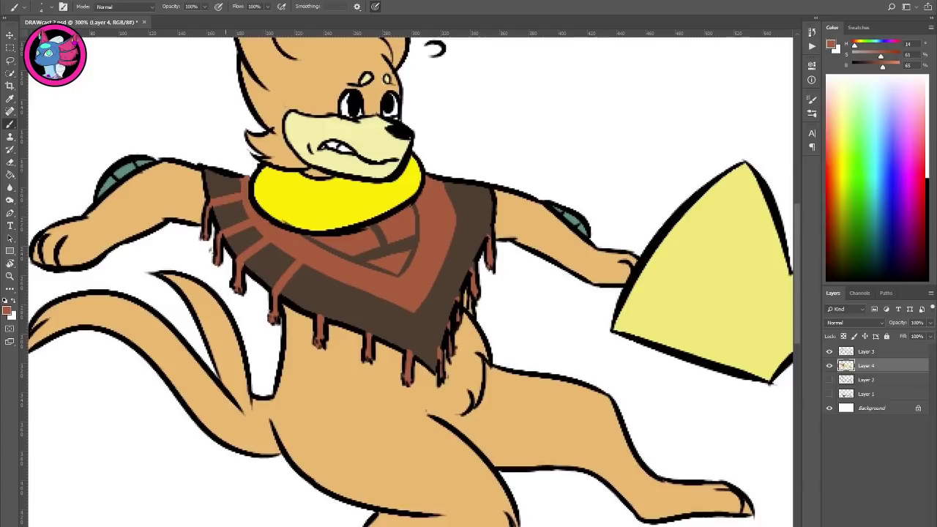
{"action": "left_click_drag", "start_coordinate": [320, 314], "coordinate": [326, 278]}
{"action": "left_click_drag", "start_coordinate": [368, 329], "coordinate": [368, 292]}
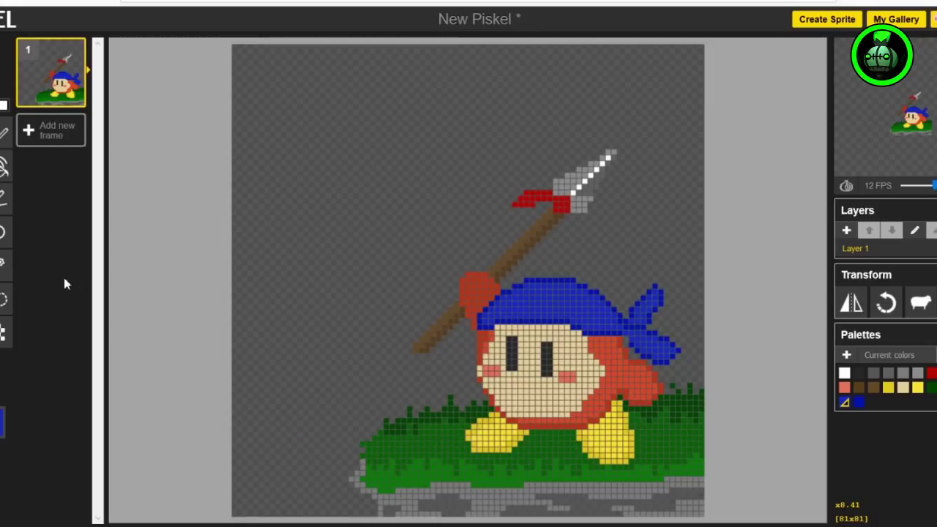
{"action": "left_click", "coordinate": [0, 365]}
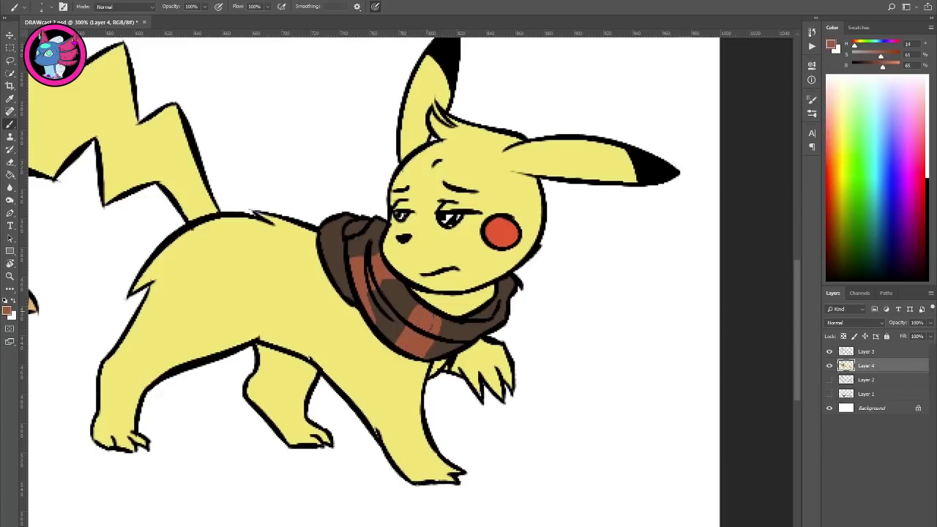
Step: Brush a reddish-brown stripe on the Pikachu character's scarf in Photoshop, and paint the poncho's inner triangle tip dark brown
{"action": "left_click_drag", "start_coordinate": [470, 323], "coordinate": [466, 333]}
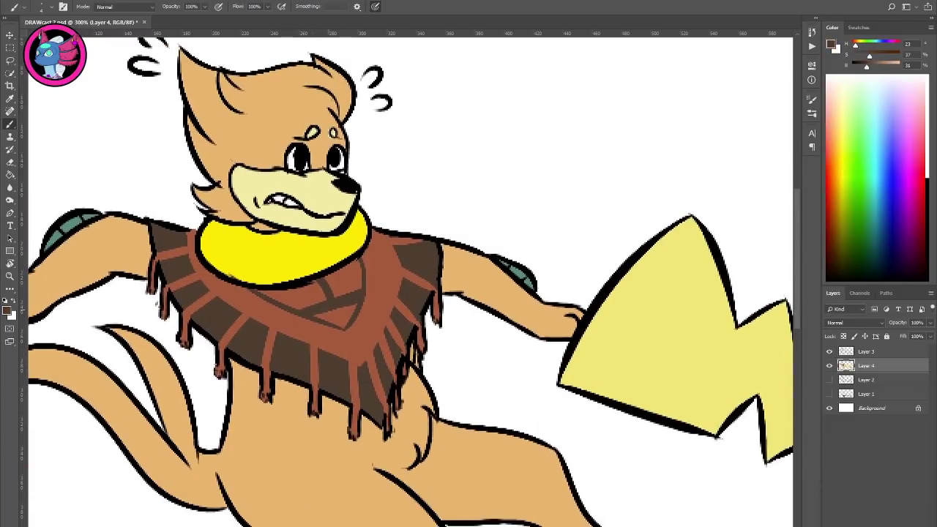
{"action": "left_click_drag", "start_coordinate": [314, 317], "coordinate": [334, 311]}
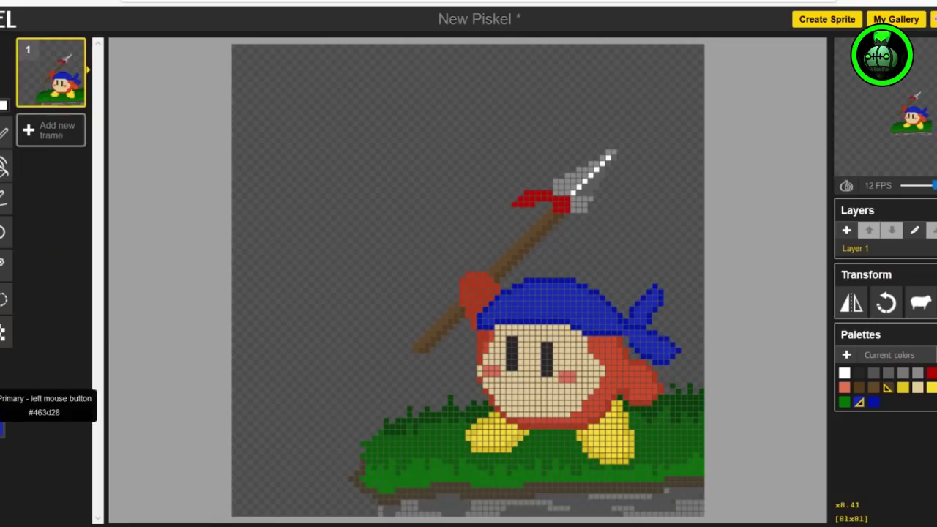
Step: Switch to Piskel, choose a lighter brown and paint the dirt edge along the underside of the grass
{"action": "left_click", "coordinate": [3, 399]}
{"action": "left_click_drag", "start_coordinate": [62, 336], "coordinate": [67, 328]}
{"action": "left_click", "coordinate": [172, 371]}
{"action": "mouse_move", "coordinate": [363, 462]}
{"action": "left_mouse_down"}
{"action": "mouse_move", "coordinate": [358, 492]}
{"action": "mouse_move", "coordinate": [379, 505]}
{"action": "mouse_move", "coordinate": [620, 496]}
{"action": "left_mouse_up"}
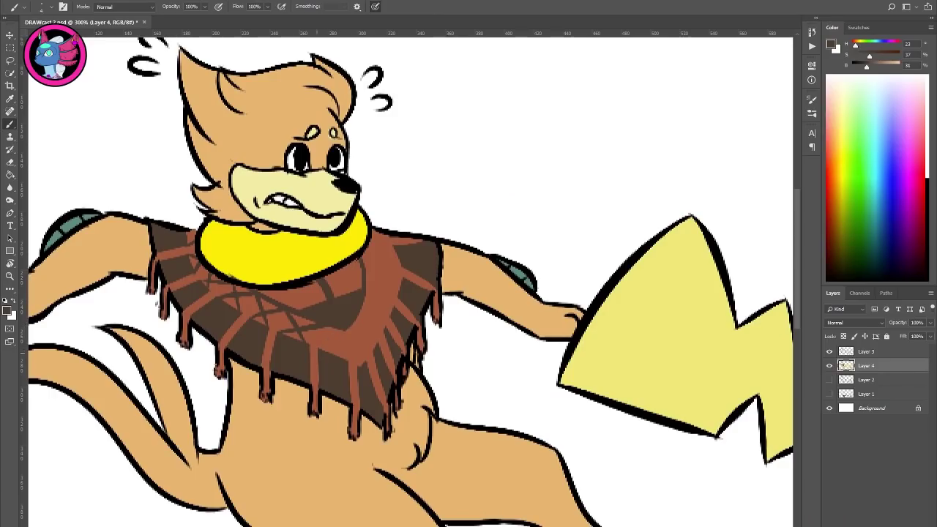
Step: Switch to Photoshop and brush a dark brown diagonal line across the poncho's reddish-brown band
{"action": "left_click_drag", "start_coordinate": [344, 355], "coordinate": [320, 329]}
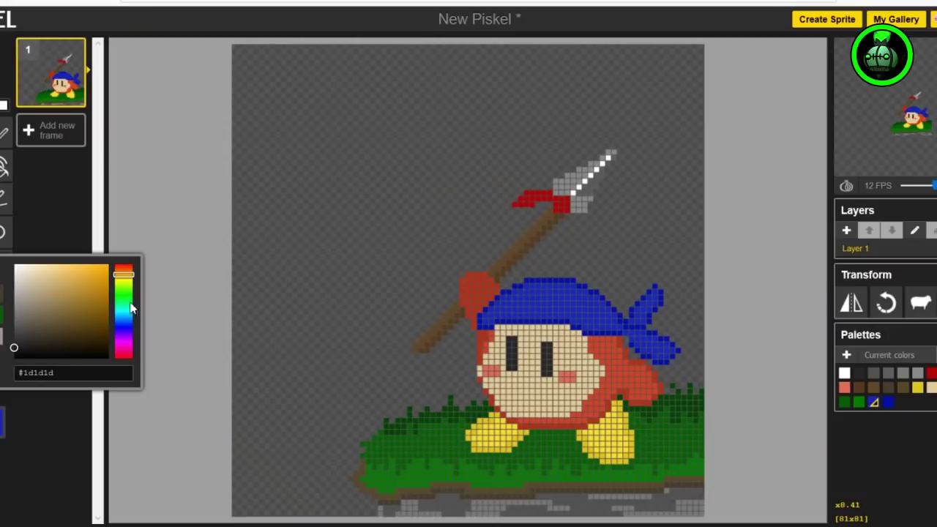
Step: Switch to Piskel, set the primary colour to dark blue-violet #150050 and fill the sprite's empty background with it
{"action": "left_click_drag", "start_coordinate": [126, 312], "coordinate": [126, 335]}
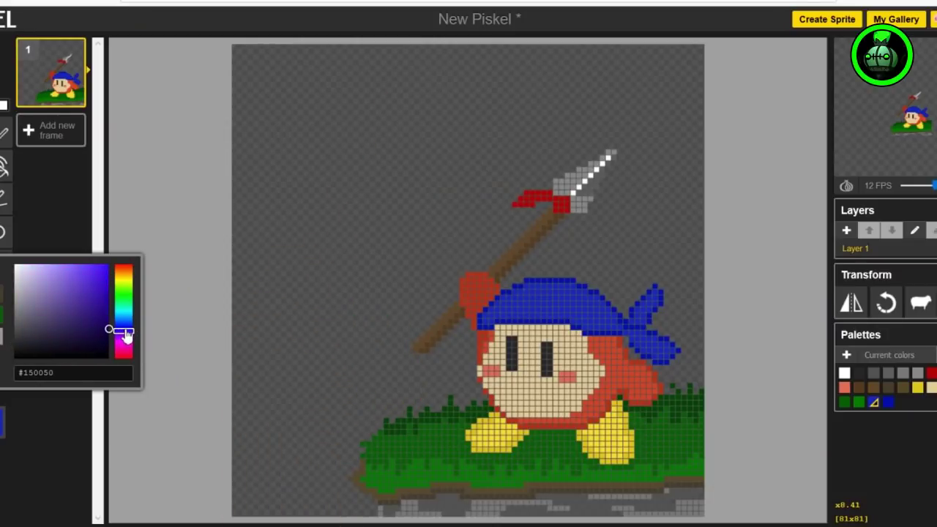
{"action": "left_click", "coordinate": [4, 165]}
{"action": "left_click", "coordinate": [287, 249]}
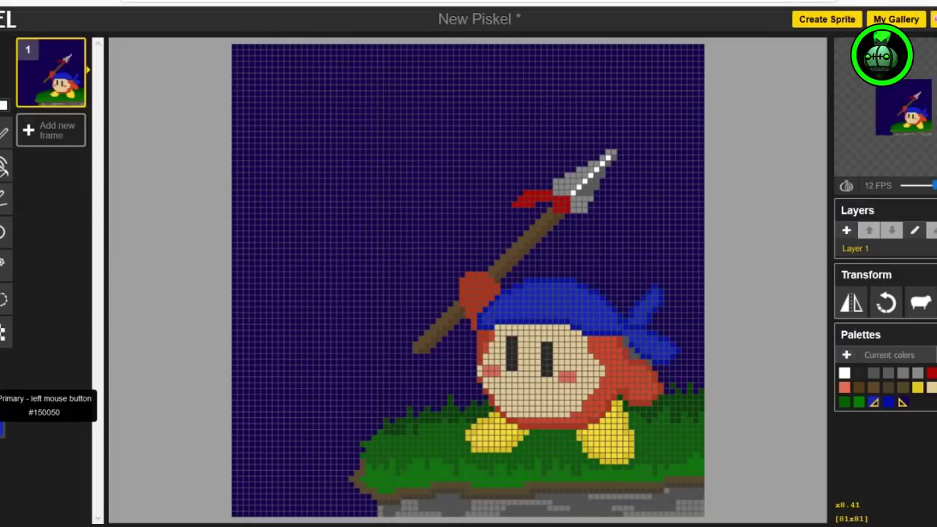
Step: Darken the primary colour to #090023 and refill the whole background around the character with it
{"action": "left_click", "coordinate": [2, 421]}
{"action": "left_click", "coordinate": [107, 335]}
{"action": "left_click_drag", "start_coordinate": [108, 336], "coordinate": [113, 342]}
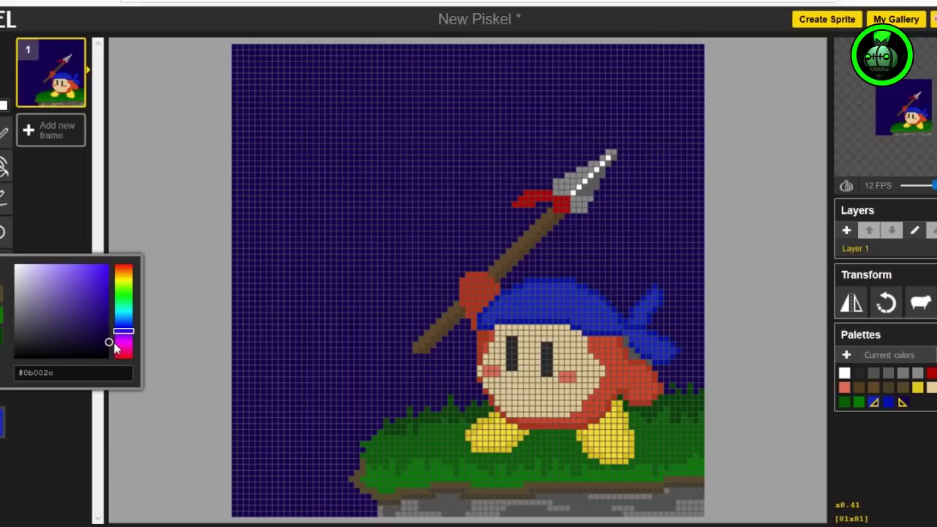
{"action": "left_click", "coordinate": [309, 278]}
{"action": "left_click", "coordinate": [315, 280]}
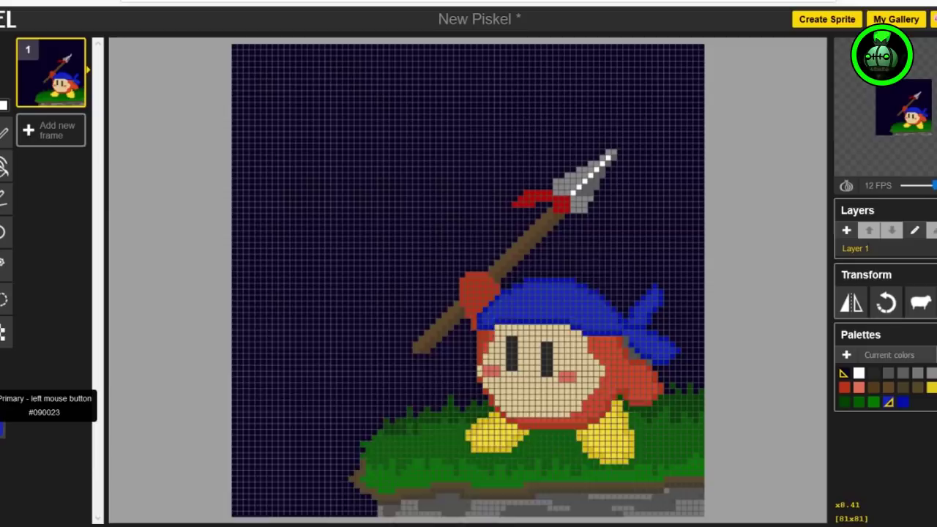
Step: Change the primary drawing colour to purple #5a0079
{"action": "left_click", "coordinate": [3, 417]}
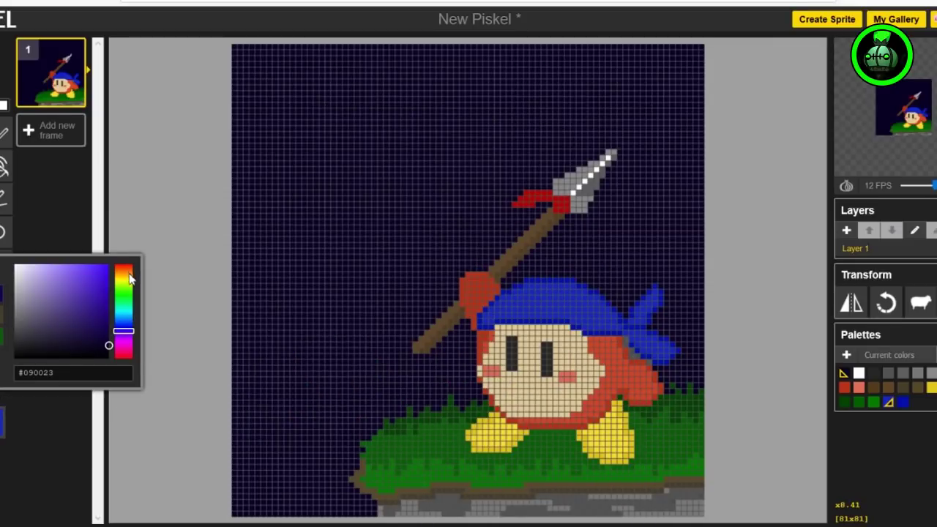
{"action": "left_click_drag", "start_coordinate": [126, 347], "coordinate": [114, 315]}
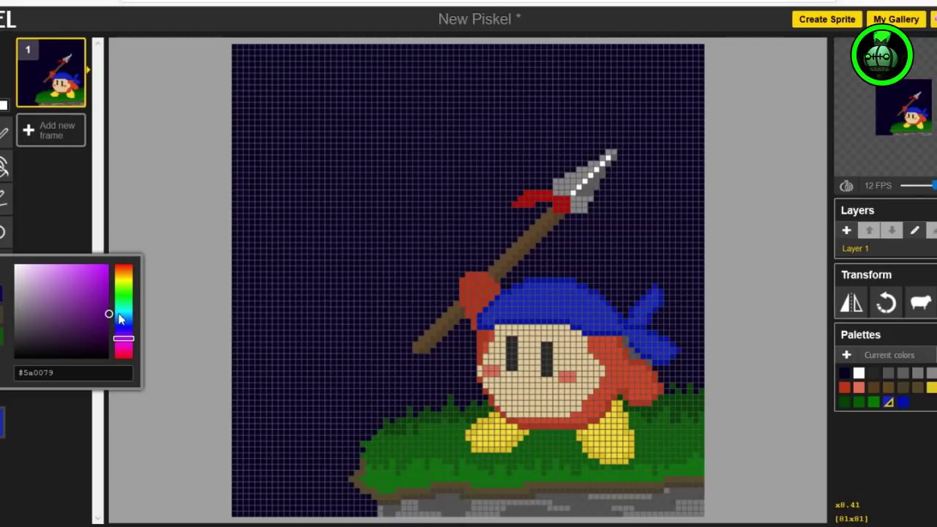
{"action": "left_click", "coordinate": [37, 444]}
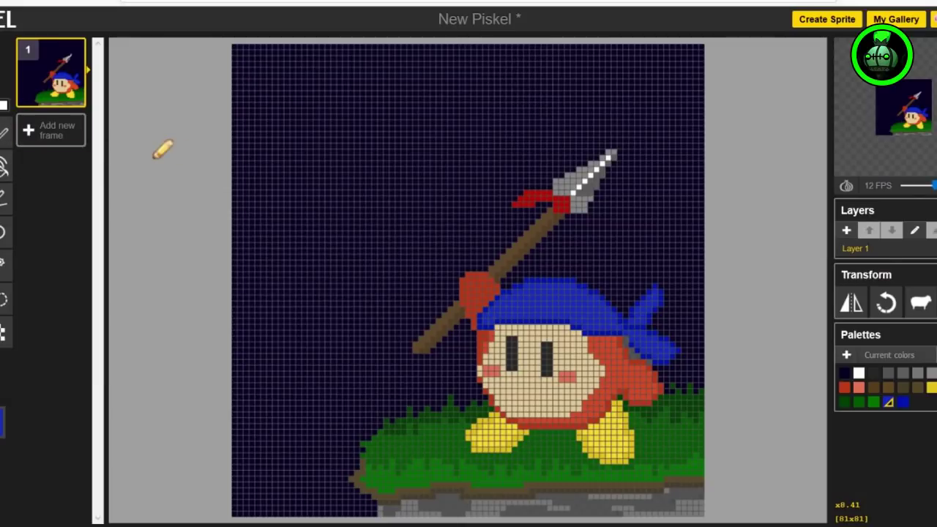
{"action": "left_click_drag", "start_coordinate": [247, 132], "coordinate": [565, 134]}
{"action": "key", "text": "ctrl+z"}
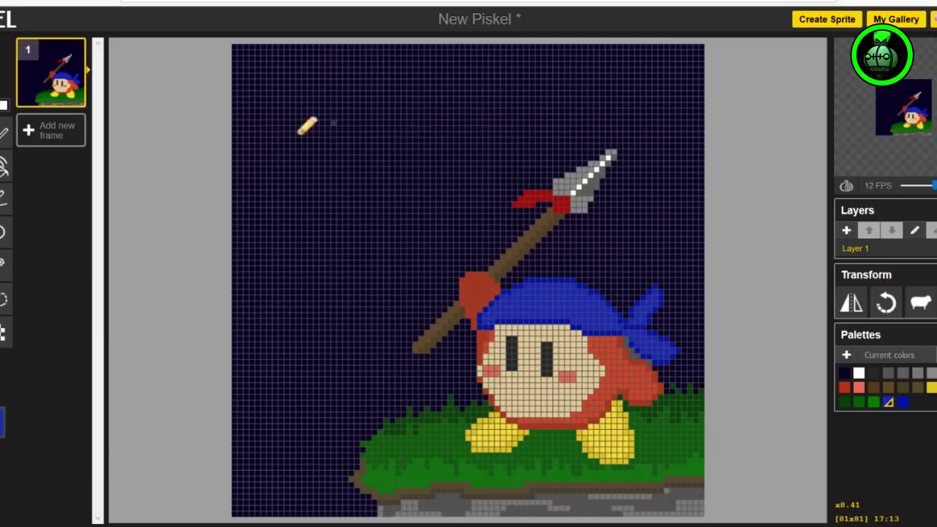
{"action": "left_click_drag", "start_coordinate": [241, 125], "coordinate": [392, 120]}
{"action": "key", "text": "ctrl+z"}
{"action": "left_click_drag", "start_coordinate": [234, 123], "coordinate": [345, 117]}
{"action": "key", "text": "ctrl+z"}
Step: Switch to Piskel and draw horizontal purple pixel lines across the upper part of the dark night sky
{"action": "left_click_drag", "start_coordinate": [242, 123], "coordinate": [714, 125]}
{"action": "left_click_drag", "start_coordinate": [235, 111], "coordinate": [713, 115]}
{"action": "left_click_drag", "start_coordinate": [249, 112], "coordinate": [600, 109]}
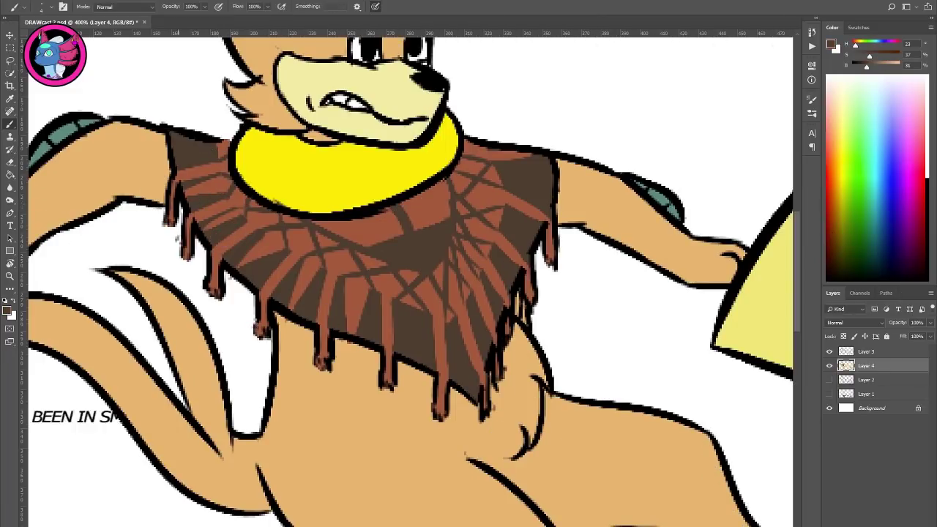
Step: Switch to Photoshop and refine the stripes on the poncho's left shoulder with the sampled dark brown and reddish-brown
{"action": "left_click_drag", "start_coordinate": [186, 194], "coordinate": [218, 178]}
{"action": "left_click", "coordinate": [220, 189], "text": "alt"}
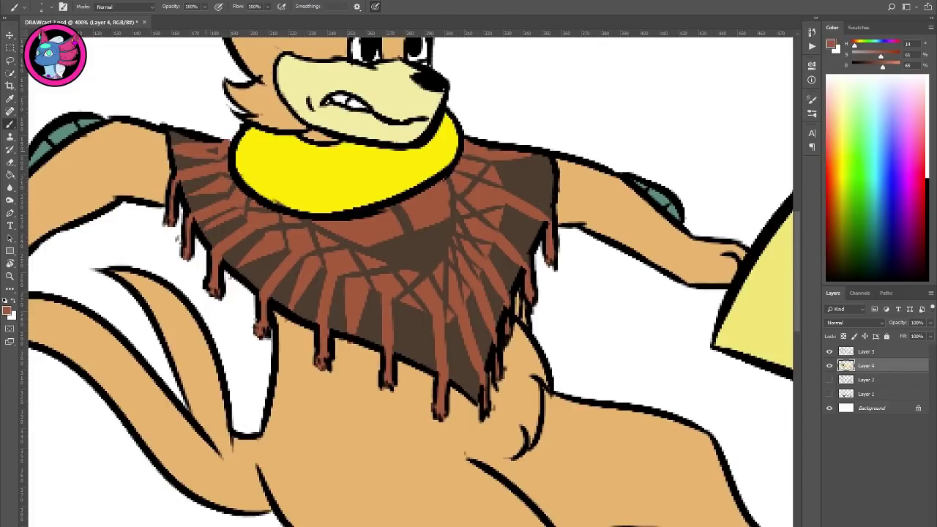
{"action": "left_click", "coordinate": [188, 158], "text": "alt"}
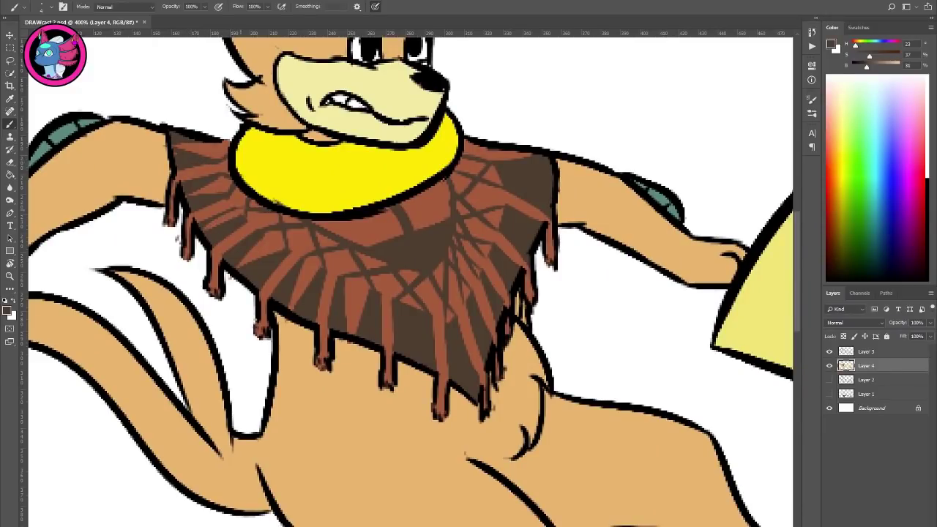
Step: Brush a reddish-brown wedge between two fringe strands near the poncho's lower hem and cover the overspill with the body's tan
{"action": "left_click", "coordinate": [231, 218], "text": "alt"}
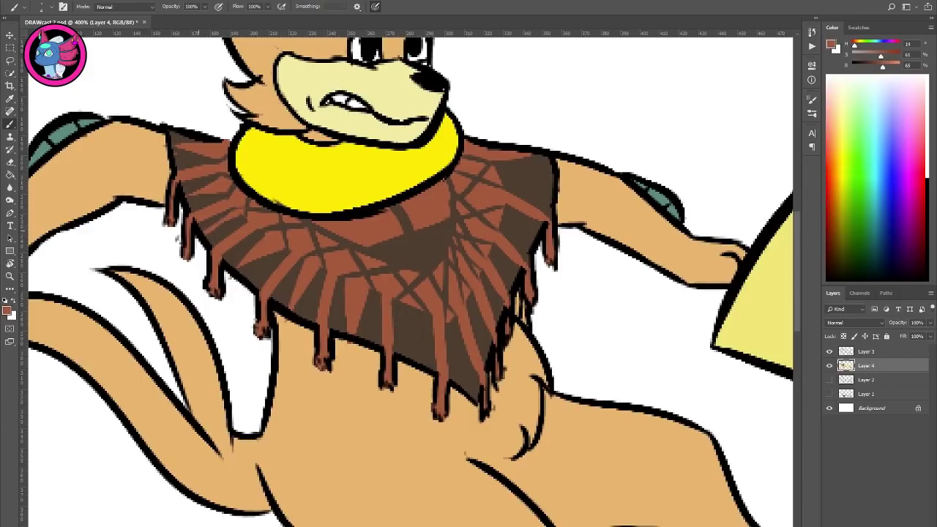
{"action": "left_click_drag", "start_coordinate": [411, 302], "coordinate": [401, 359]}
{"action": "left_click_drag", "start_coordinate": [419, 308], "coordinate": [407, 377]}
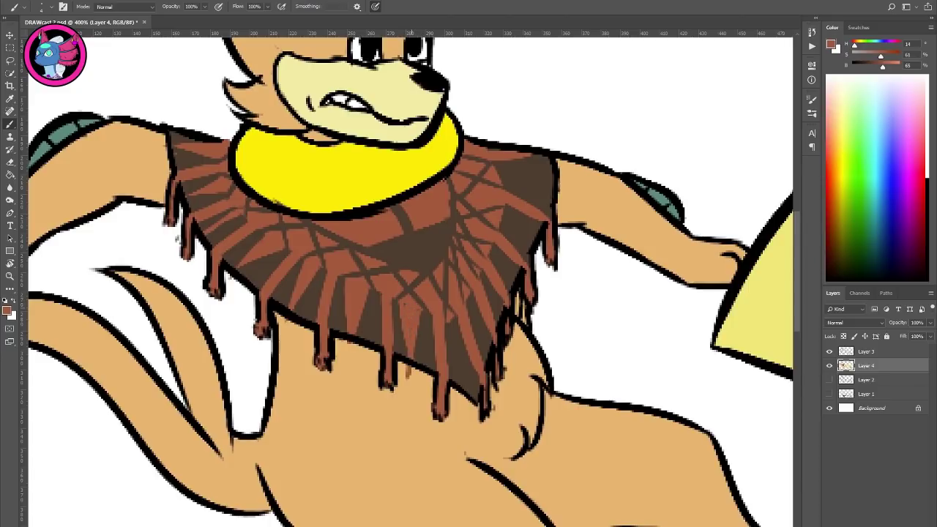
{"action": "left_click", "coordinate": [415, 396], "text": "alt"}
{"action": "left_click_drag", "start_coordinate": [409, 369], "coordinate": [408, 378]}
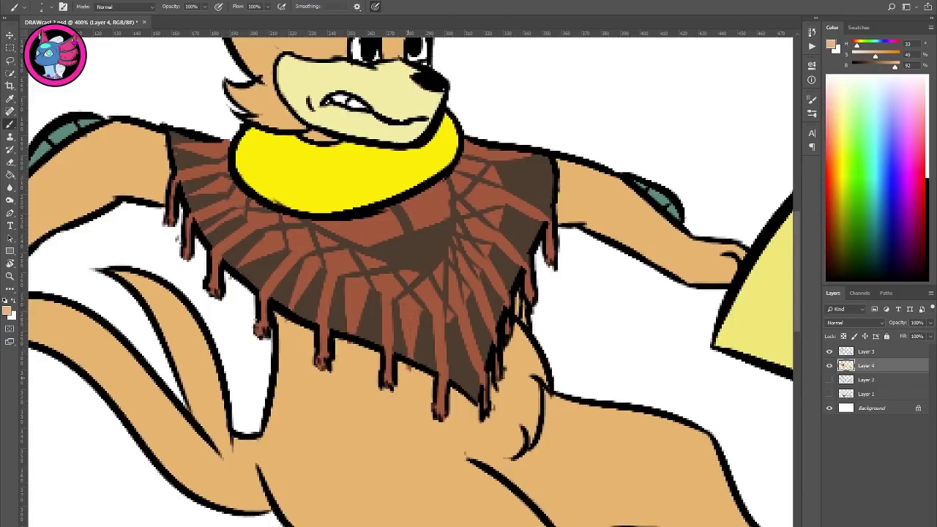
Step: Sample the poncho's reddish-brown and brush a stripe of it down toward the pointed tip, undoing the unwanted strokes
{"action": "left_click", "coordinate": [408, 324], "text": "alt"}
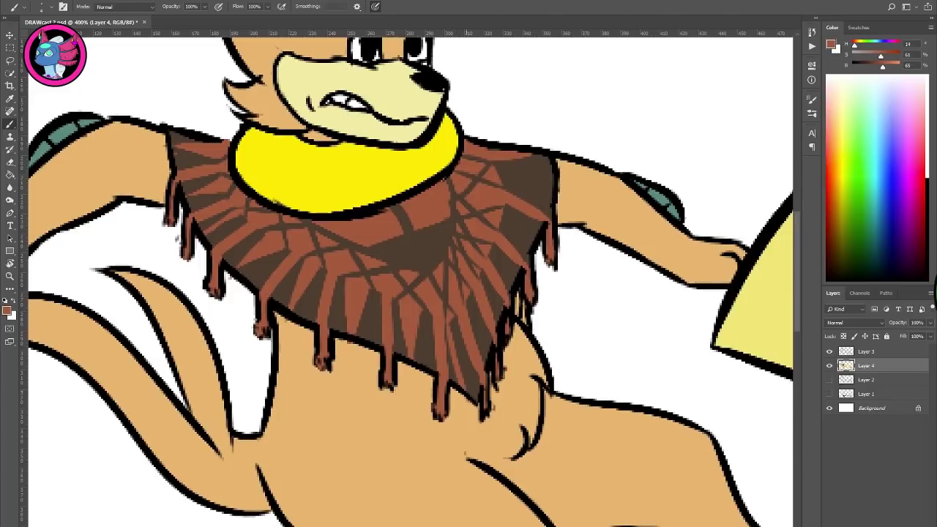
{"action": "mouse_move", "coordinate": [447, 318]}
{"action": "left_mouse_down"}
{"action": "mouse_move", "coordinate": [460, 340]}
{"action": "mouse_move", "coordinate": [457, 318]}
{"action": "left_mouse_up"}
{"action": "key", "text": "ctrl+z"}
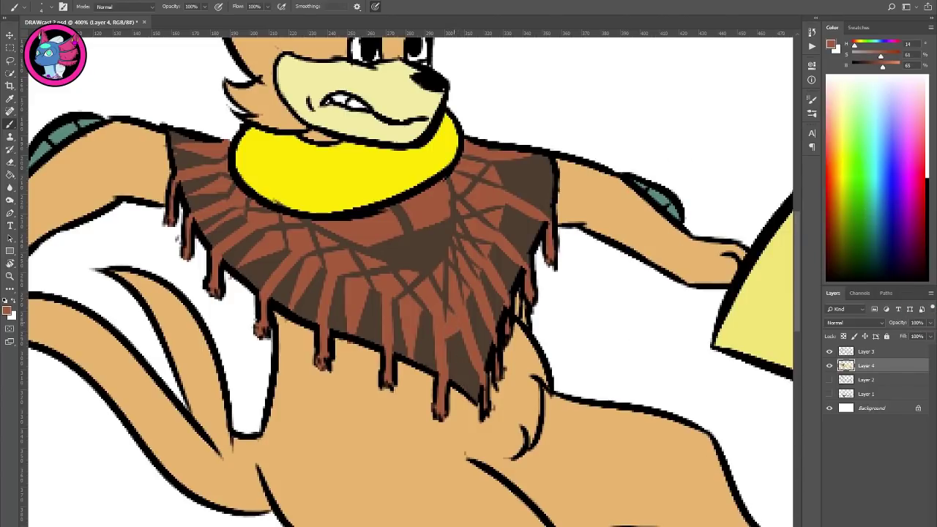
{"action": "key", "text": "ctrl+z"}
{"action": "mouse_move", "coordinate": [445, 331]}
{"action": "left_mouse_down"}
{"action": "mouse_move", "coordinate": [455, 305]}
{"action": "mouse_move", "coordinate": [451, 366]}
{"action": "mouse_move", "coordinate": [464, 386]}
{"action": "mouse_move", "coordinate": [470, 376]}
{"action": "left_mouse_up"}
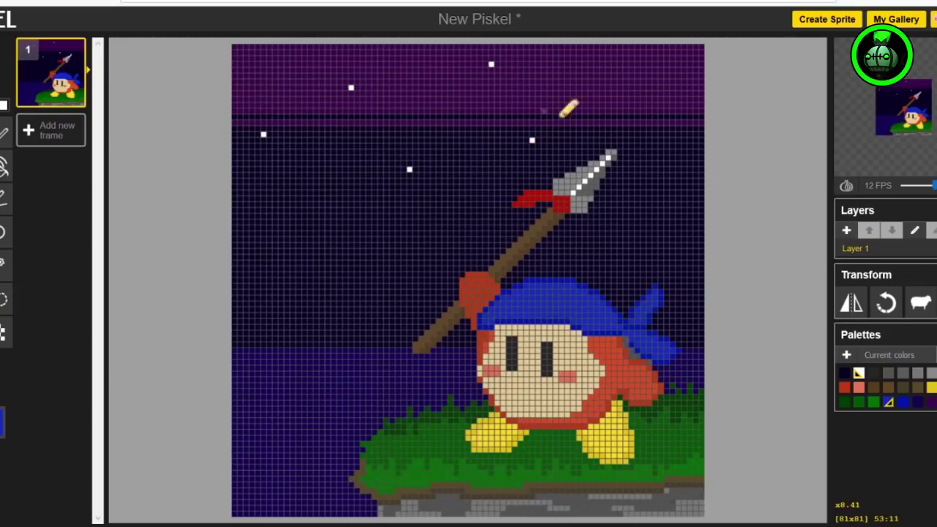
Step: Switch to Piskel and place single white star pixels across the purple upper sky and just below it
{"action": "left_click", "coordinate": [649, 75]}
{"action": "left_click", "coordinate": [697, 146]}
{"action": "left_click", "coordinate": [696, 53]}
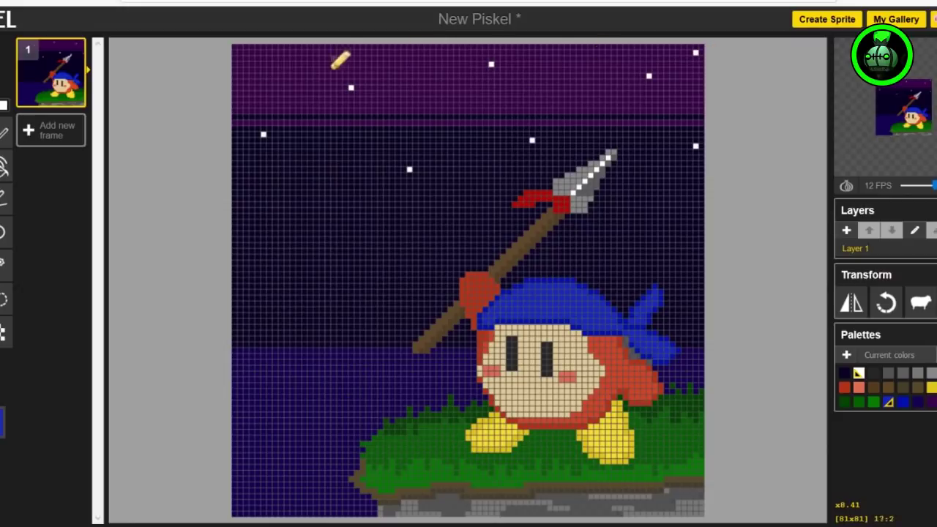
{"action": "left_click", "coordinate": [251, 58]}
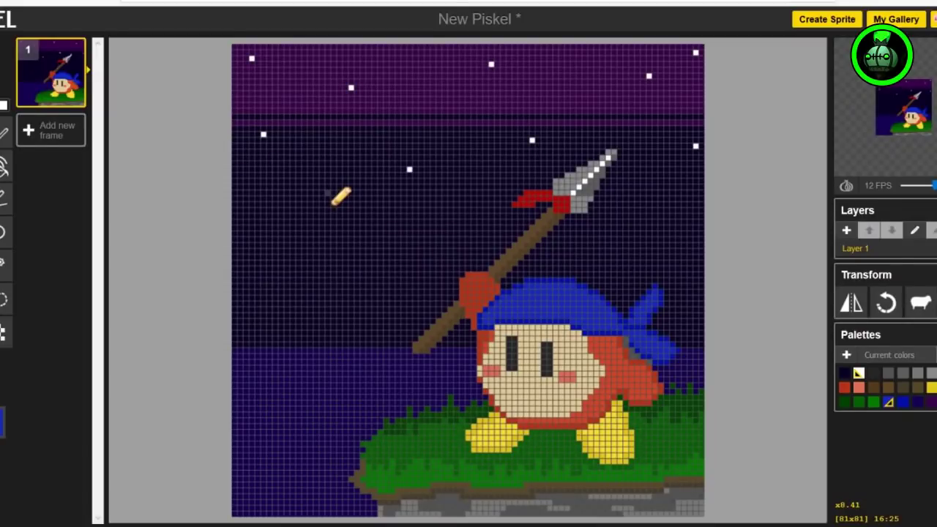
{"action": "left_click", "coordinate": [573, 53]}
{"action": "left_click", "coordinate": [421, 53]}
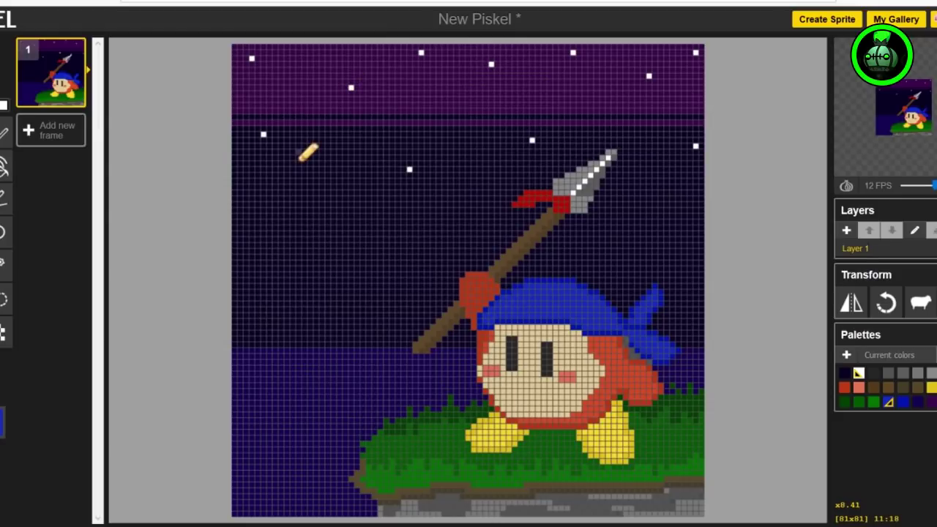
{"action": "left_click", "coordinate": [321, 53]}
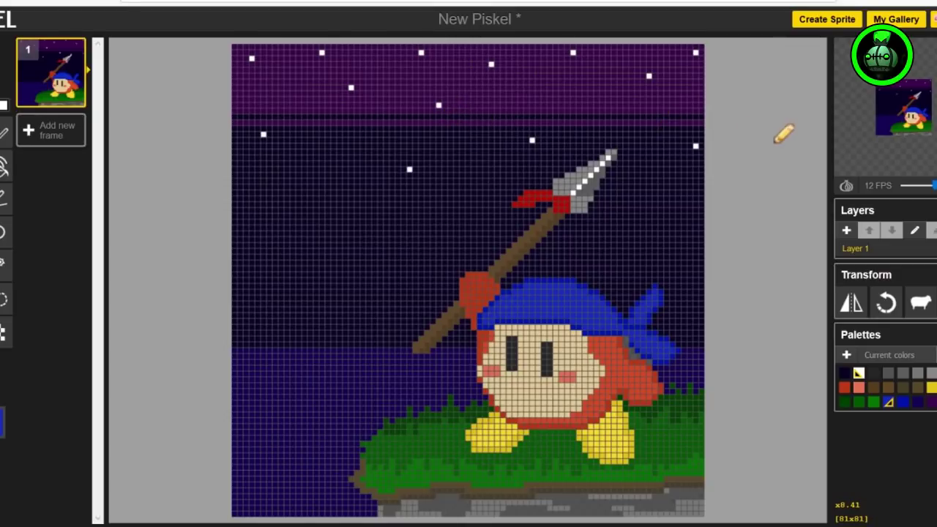
Step: Scatter more single white star pixels over the dark sky around the spear and the character
{"action": "left_click", "coordinate": [286, 274]}
{"action": "left_click", "coordinate": [683, 263]}
{"action": "left_click", "coordinate": [596, 239]}
{"action": "left_click", "coordinate": [310, 187]}
{"action": "left_click", "coordinate": [468, 222]}
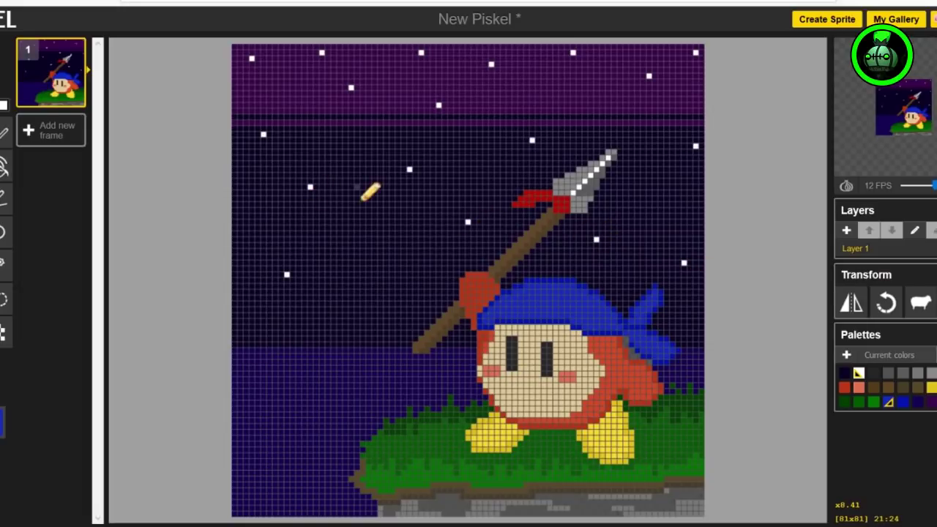
{"action": "left_click", "coordinate": [391, 292]}
{"action": "left_click", "coordinate": [241, 327]}
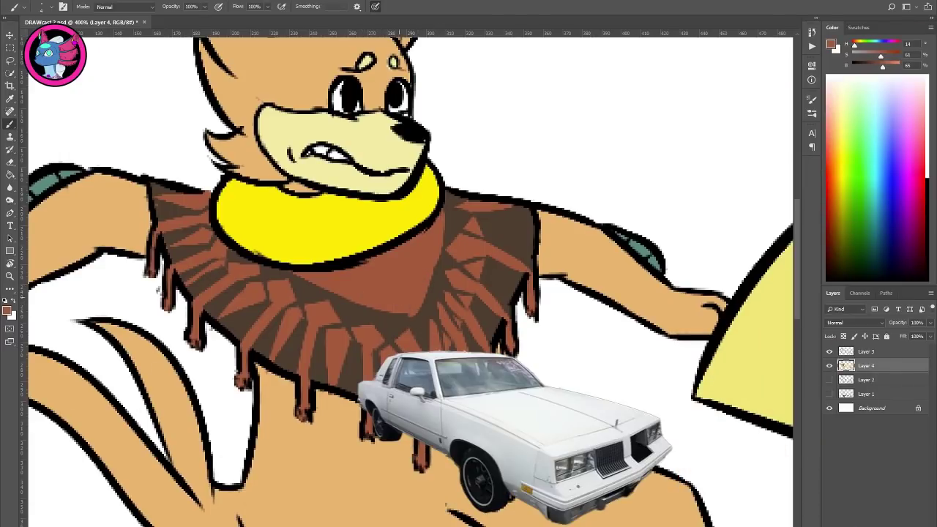
Step: Switch to Photoshop, sample the poncho's dark brown and brush a stripe of it across the right shoulder
{"action": "left_click", "coordinate": [388, 321], "text": "alt"}
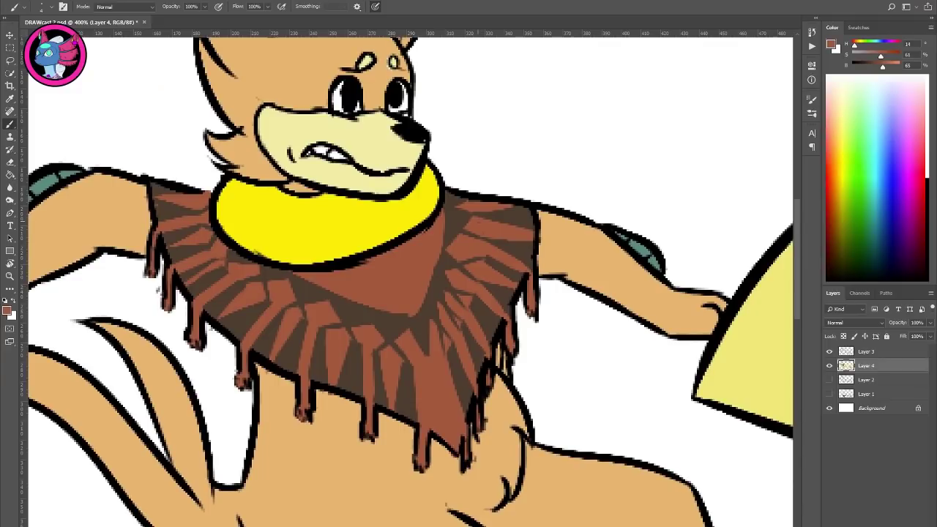
{"action": "left_click", "coordinate": [508, 246], "text": "alt"}
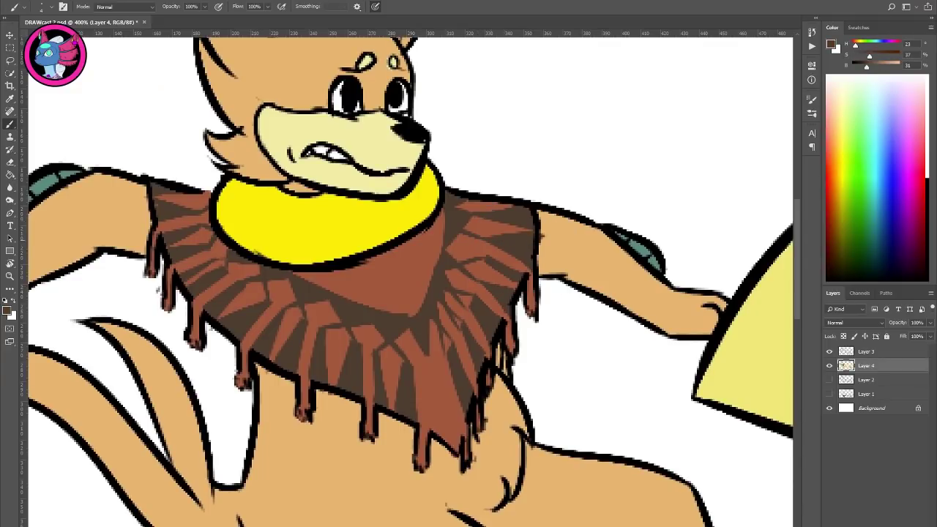
{"action": "left_click_drag", "start_coordinate": [484, 232], "coordinate": [519, 238]}
Step: Brush reddish-brown strands over the poncho's lower right side and a dark brown stroke down toward its tip
{"action": "left_click", "coordinate": [486, 227], "text": "alt"}
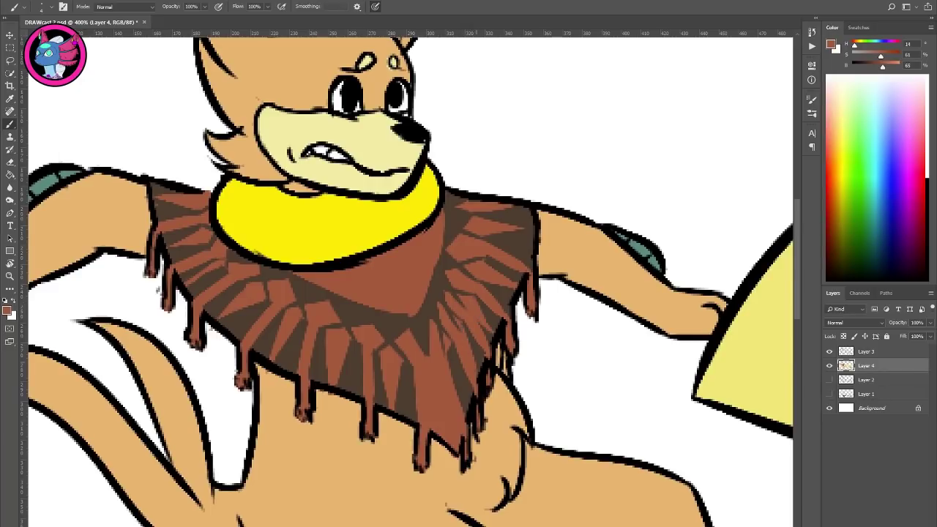
{"action": "mouse_move", "coordinate": [459, 323]}
{"action": "left_mouse_down"}
{"action": "mouse_move", "coordinate": [480, 369]}
{"action": "mouse_move", "coordinate": [463, 399]}
{"action": "left_mouse_up"}
{"action": "left_click_drag", "start_coordinate": [453, 344], "coordinate": [461, 395]}
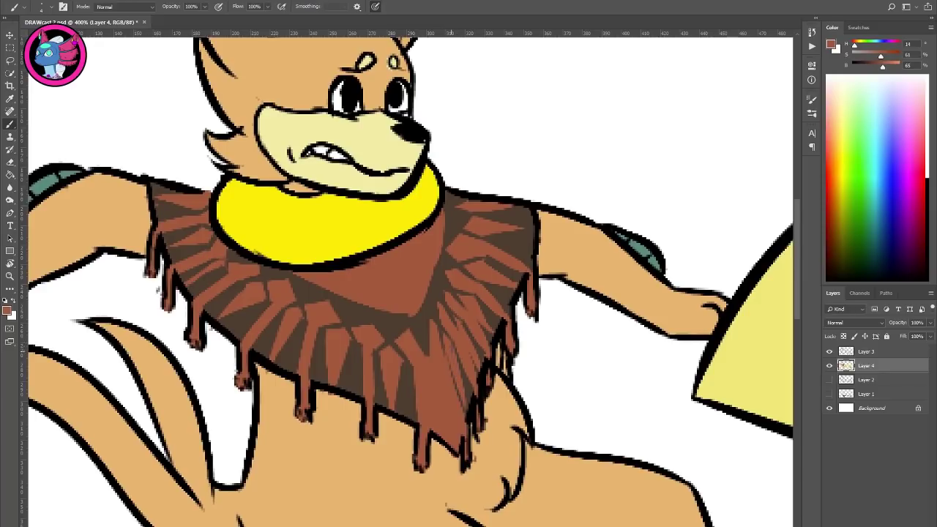
{"action": "left_click", "coordinate": [418, 334], "text": "alt"}
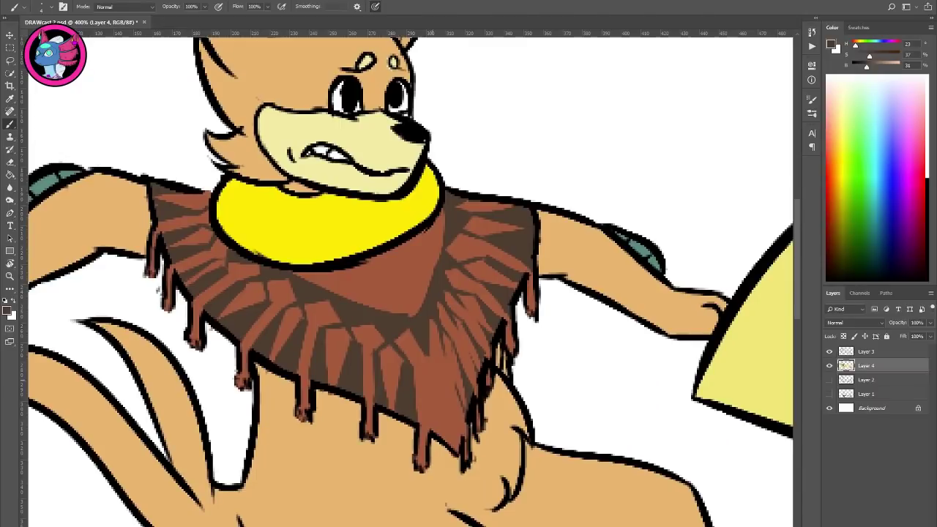
{"action": "mouse_move", "coordinate": [432, 374]}
{"action": "left_mouse_down"}
{"action": "mouse_move", "coordinate": [439, 434]}
{"action": "mouse_move", "coordinate": [453, 429]}
{"action": "mouse_move", "coordinate": [458, 448]}
{"action": "left_mouse_up"}
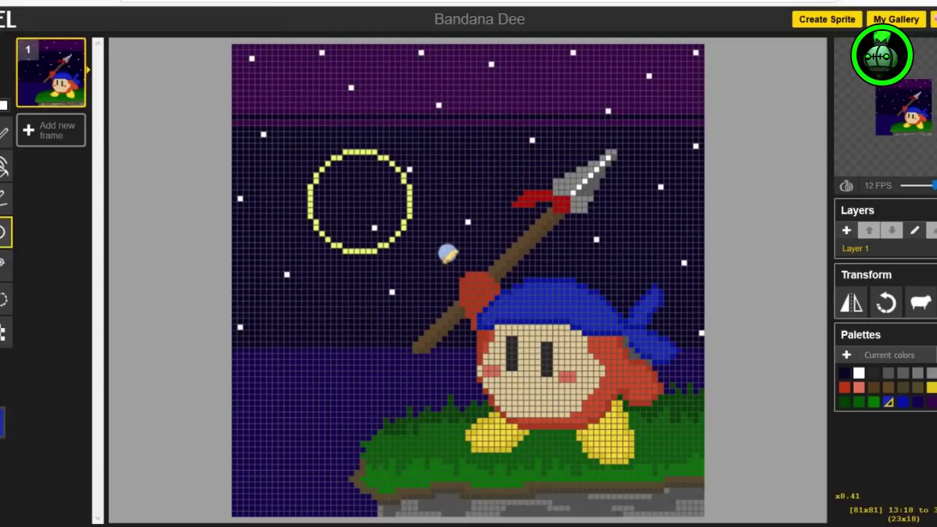
{"action": "left_click_drag", "start_coordinate": [448, 253], "coordinate": [459, 268]}
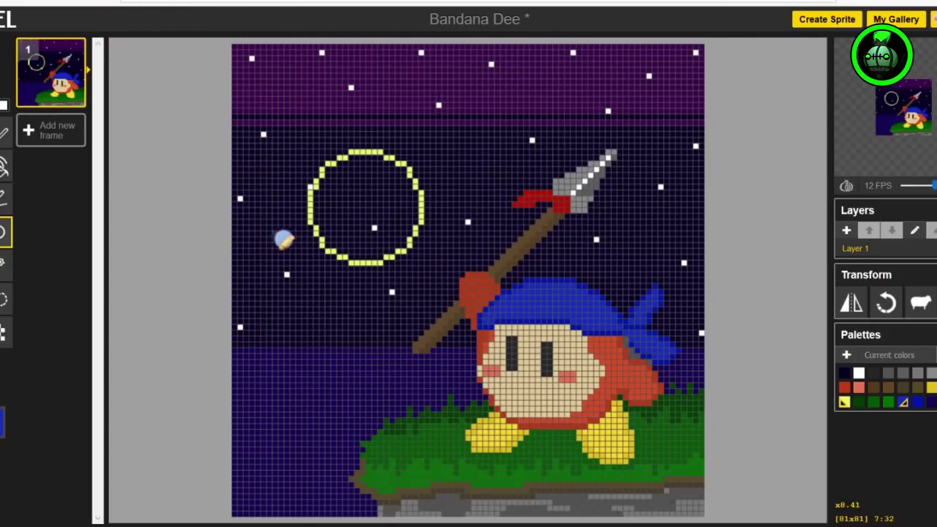
{"action": "left_click", "coordinate": [4, 132]}
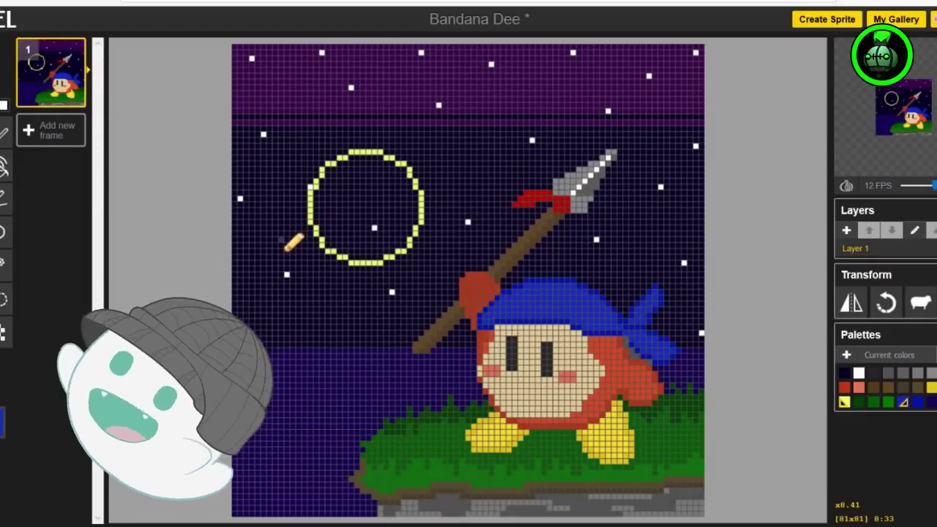
{"action": "key", "text": "ctrl+z"}
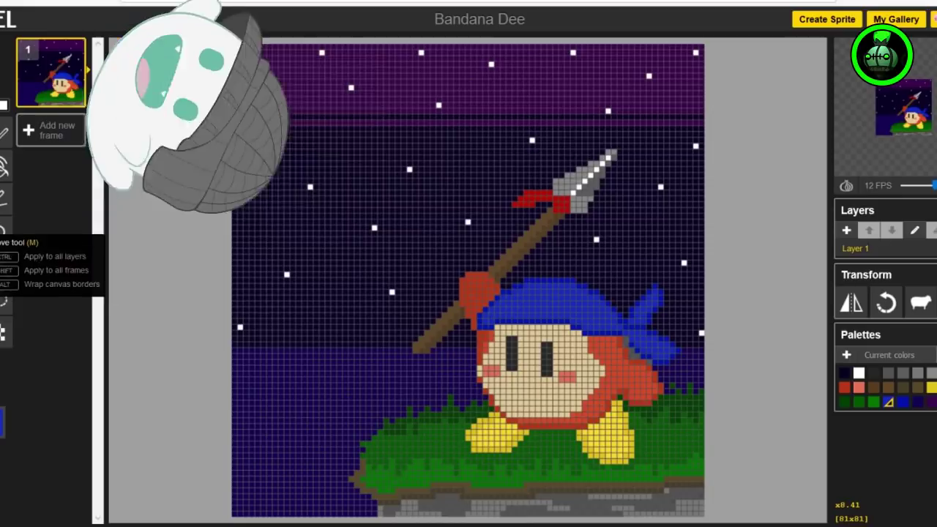
{"action": "left_click", "coordinate": [5, 224]}
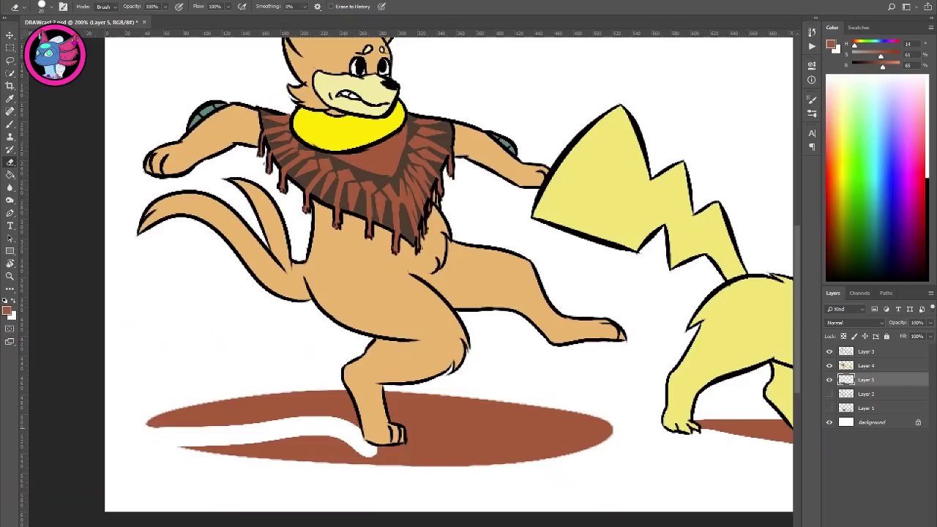
Step: Switch to Photoshop, undo the last eraser stroke and retry erasing the lower half of the brown shadow beneath the tan creature
{"action": "key", "text": "ctrl+z"}
{"action": "mouse_move", "coordinate": [144, 429]}
{"action": "left_mouse_down"}
{"action": "mouse_move", "coordinate": [193, 449]}
{"action": "mouse_move", "coordinate": [391, 461]}
{"action": "left_mouse_up"}
{"action": "mouse_move", "coordinate": [284, 451]}
{"action": "left_mouse_down"}
{"action": "mouse_move", "coordinate": [231, 462]}
{"action": "mouse_move", "coordinate": [337, 452]}
{"action": "mouse_move", "coordinate": [251, 457]}
{"action": "left_mouse_up"}
{"action": "mouse_move", "coordinate": [334, 443]}
{"action": "left_mouse_down"}
{"action": "mouse_move", "coordinate": [385, 461]}
{"action": "mouse_move", "coordinate": [399, 448]}
{"action": "mouse_move", "coordinate": [413, 455]}
{"action": "mouse_move", "coordinate": [610, 422]}
{"action": "left_mouse_up"}
{"action": "key", "text": "ctrl+alt+z"}
{"action": "key", "text": "ctrl+alt+z"}
{"action": "key", "text": "ctrl+alt+z"}
{"action": "key", "text": "ctrl+alt+z"}
{"action": "key", "text": "ctrl+alt+z"}
{"action": "left_click_drag", "start_coordinate": [397, 446], "coordinate": [611, 442]}
{"action": "left_click_drag", "start_coordinate": [557, 463], "coordinate": [614, 459]}
{"action": "left_click_drag", "start_coordinate": [551, 456], "coordinate": [275, 459]}
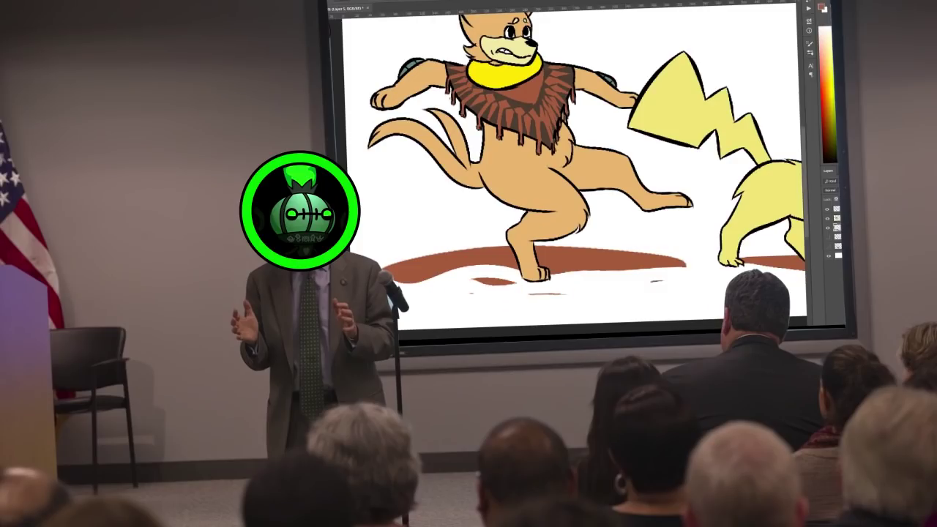
{"action": "left_click_drag", "start_coordinate": [347, 448], "coordinate": [285, 441]}
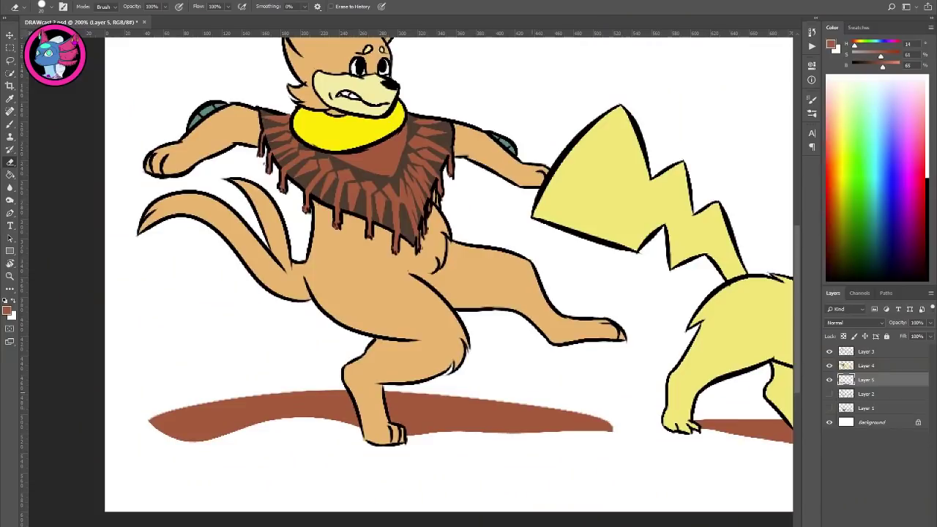
Step: Erase along the upper edge of the tan creature's ground shadow on both sides of the leg to make it thinner
{"action": "left_click_drag", "start_coordinate": [302, 396], "coordinate": [496, 396]}
{"action": "key", "text": "ctrl+z"}
{"action": "left_click_drag", "start_coordinate": [300, 398], "coordinate": [566, 403]}
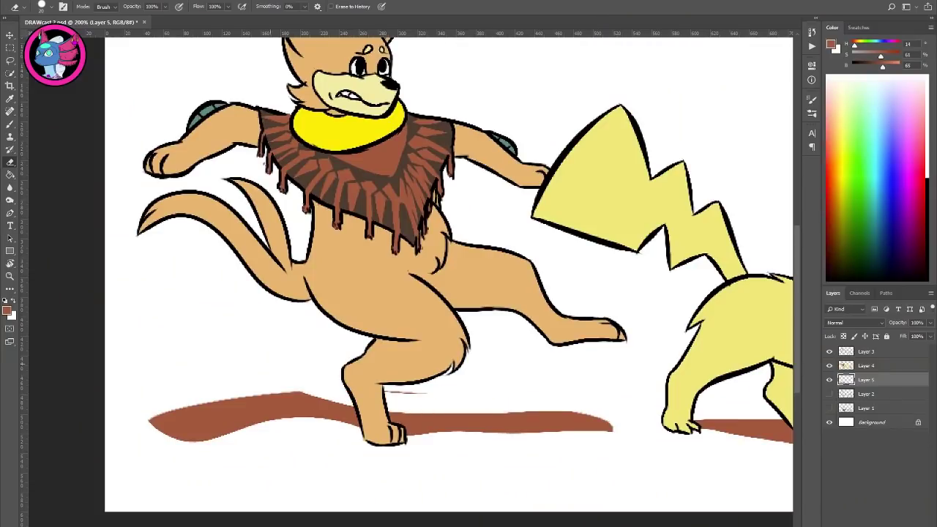
{"action": "left_click_drag", "start_coordinate": [153, 415], "coordinate": [322, 396]}
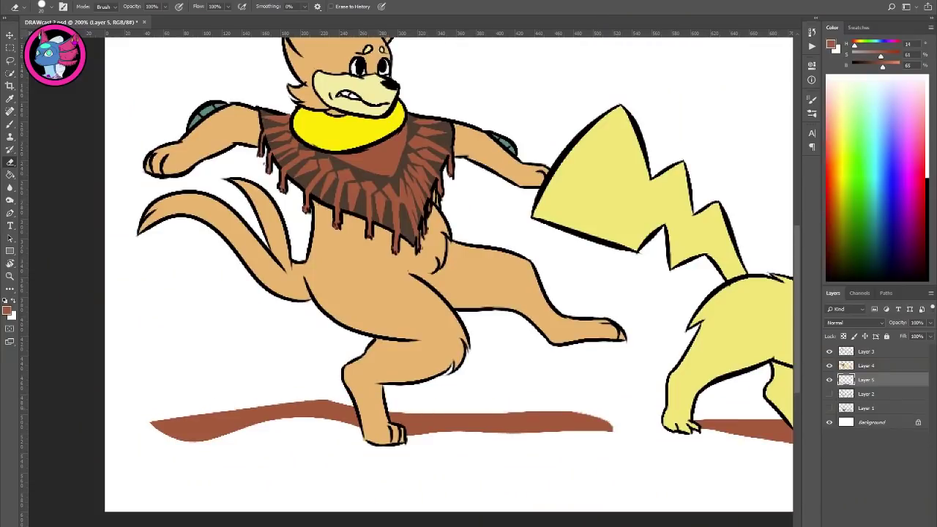
Step: Erase the bulge under the shadow's left end so that it tapers to a narrow point, undoing the unwanted strokes
{"action": "left_click_drag", "start_coordinate": [153, 435], "coordinate": [293, 426]}
{"action": "key", "text": "ctrl+z"}
{"action": "left_click_drag", "start_coordinate": [152, 435], "coordinate": [253, 435]}
{"action": "key", "text": "ctrl+z"}
{"action": "left_click_drag", "start_coordinate": [152, 436], "coordinate": [243, 439]}
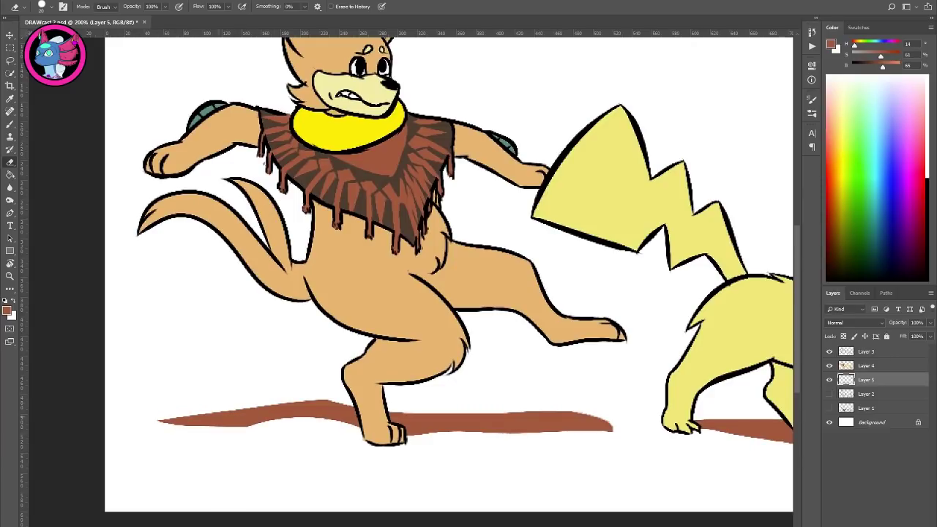
Step: Sample a muted tan (H 32, S 35, B 71) and brush the ground across the Background layer behind both creatures
{"action": "key", "text": "z"}
{"action": "left_click", "coordinate": [615, 411], "text": "alt"}
{"action": "left_click", "coordinate": [611, 420], "text": "alt"}
{"action": "left_click_drag", "start_coordinate": [391, 268], "coordinate": [538, 481]}
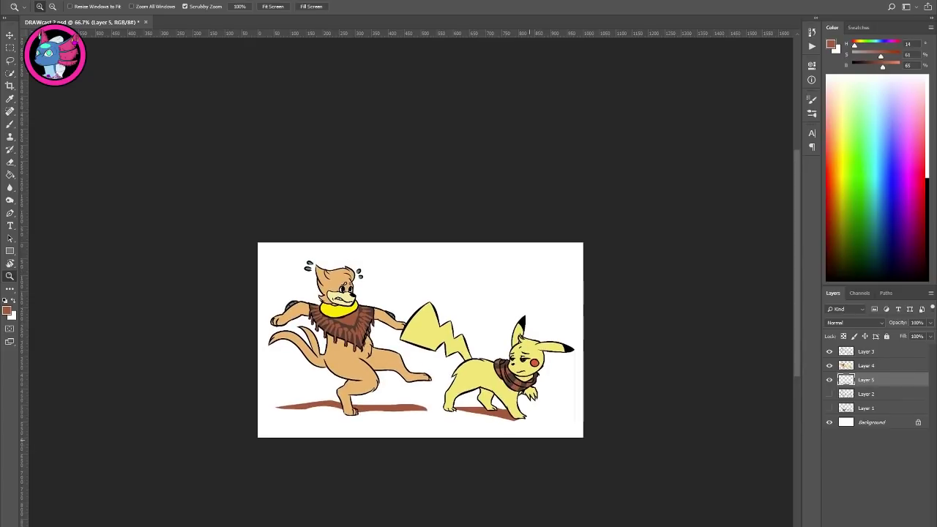
{"action": "key", "text": "ctrl+1"}
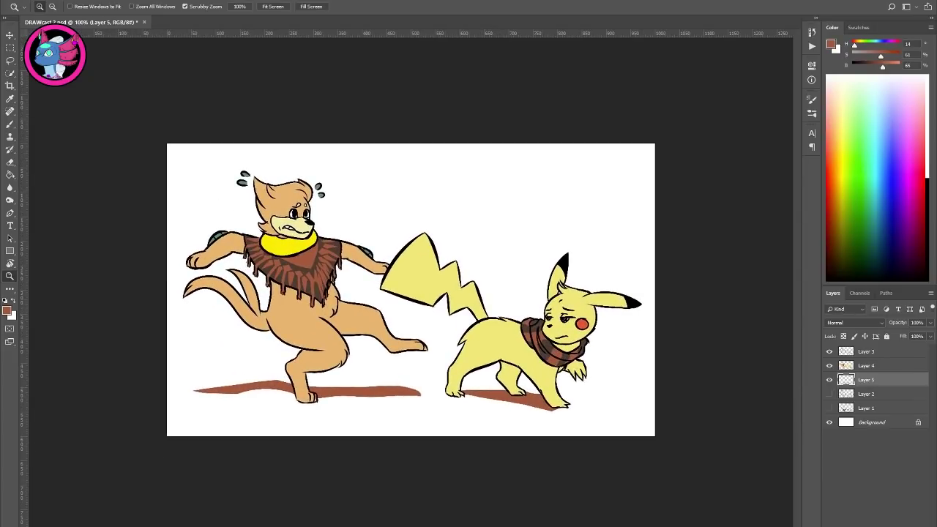
{"action": "left_click", "coordinate": [872, 422]}
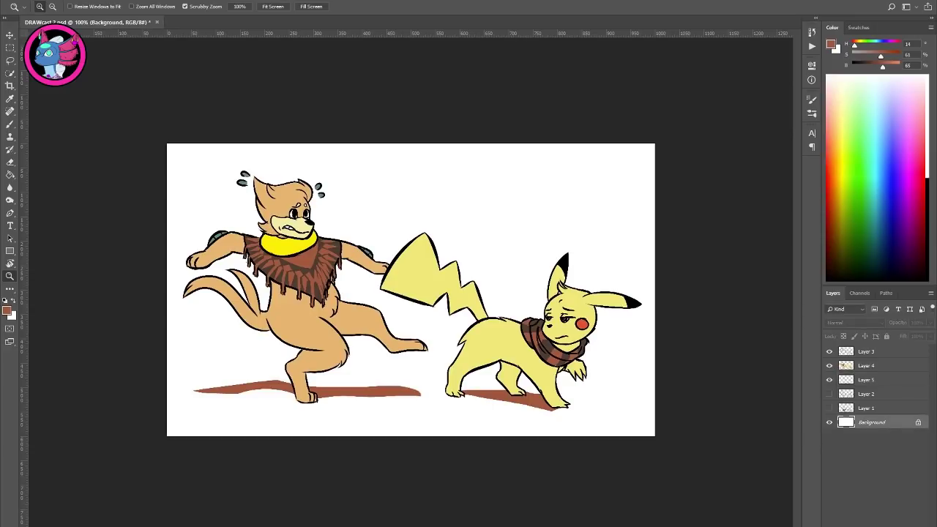
{"action": "key", "text": "i"}
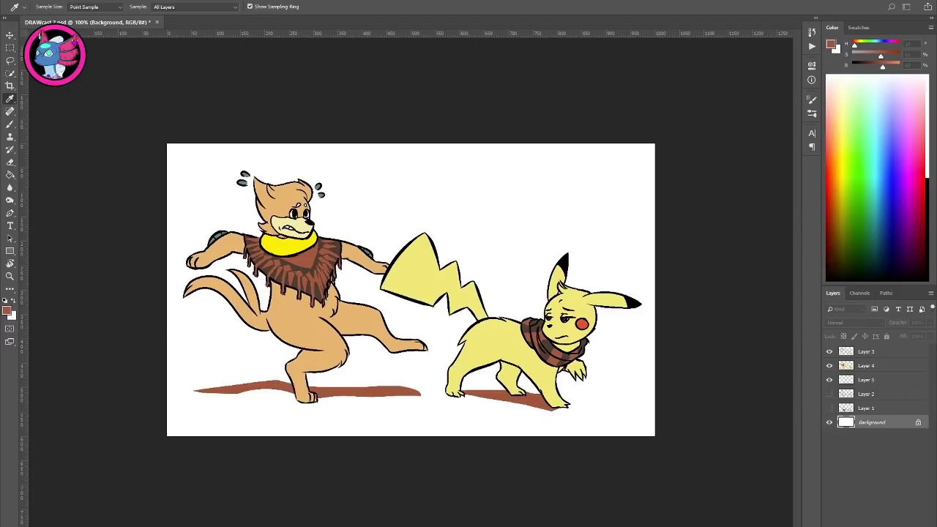
{"action": "key", "text": "Return"}
{"action": "key", "text": "b"}
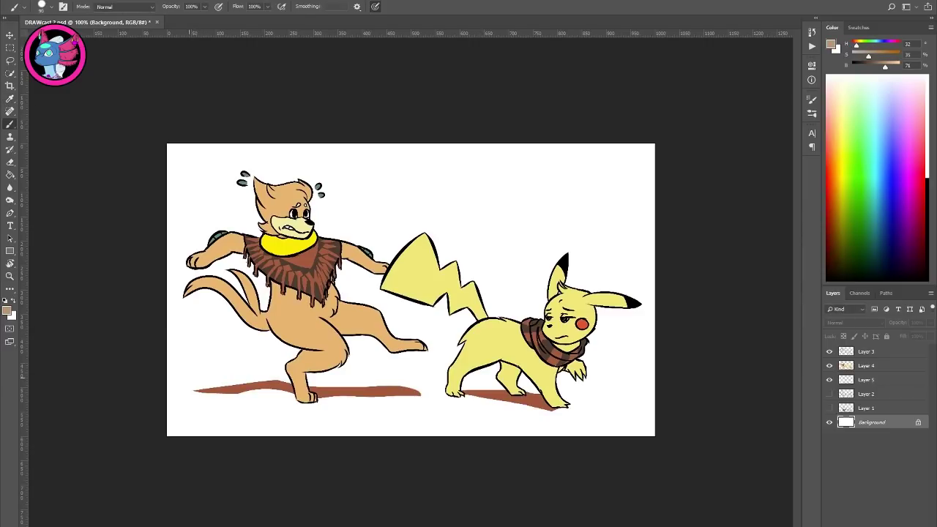
{"action": "left_click_drag", "start_coordinate": [176, 375], "coordinate": [651, 375]}
{"action": "mouse_move", "coordinate": [651, 413]}
{"action": "left_mouse_down"}
{"action": "mouse_move", "coordinate": [242, 396]}
{"action": "mouse_move", "coordinate": [179, 425]}
{"action": "mouse_move", "coordinate": [586, 429]}
{"action": "left_mouse_up"}
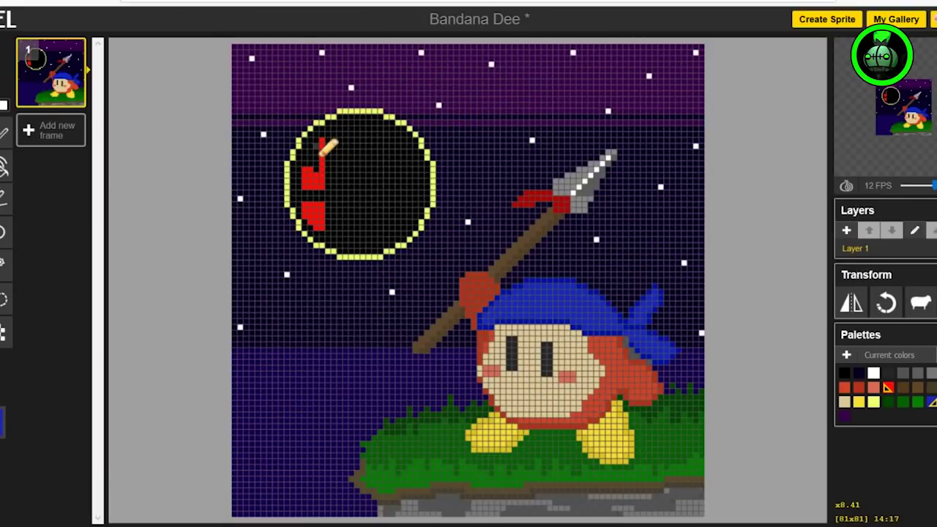
Step: Switch to Piskel and add red pixels to the upper-left segment of the circular emblem
{"action": "mouse_move", "coordinate": [317, 162]}
{"action": "left_mouse_down"}
{"action": "mouse_move", "coordinate": [311, 155]}
{"action": "mouse_move", "coordinate": [308, 166]}
{"action": "mouse_move", "coordinate": [316, 169]}
{"action": "mouse_move", "coordinate": [312, 158]}
{"action": "left_mouse_up"}
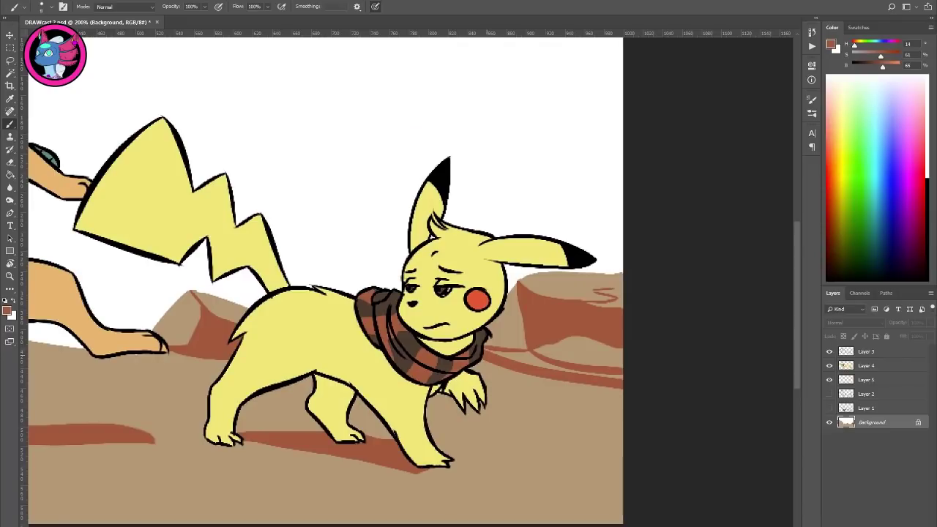
Step: Switch to Photoshop and brush reddish-brown shading along the base of the rock behind the yellow creature, undoing the stray stroke
{"action": "left_click_drag", "start_coordinate": [488, 354], "coordinate": [546, 364]}
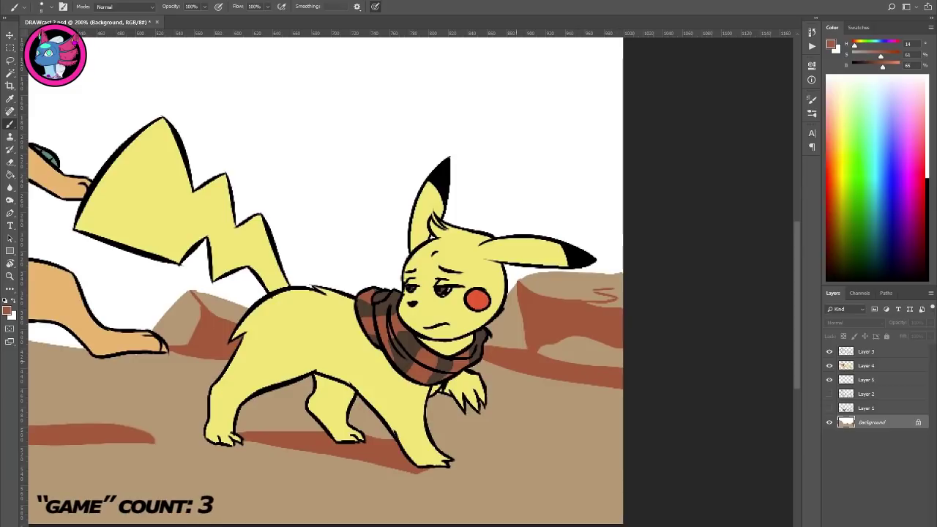
{"action": "left_click_drag", "start_coordinate": [483, 357], "coordinate": [690, 404]}
{"action": "key", "text": "ctrl+z"}
{"action": "left_click_drag", "start_coordinate": [493, 365], "coordinate": [628, 397]}
{"action": "mouse_move", "coordinate": [527, 323]}
{"action": "left_mouse_down"}
{"action": "mouse_move", "coordinate": [658, 340]}
{"action": "mouse_move", "coordinate": [620, 327]}
{"action": "mouse_move", "coordinate": [628, 341]}
{"action": "mouse_move", "coordinate": [613, 350]}
{"action": "left_mouse_up"}
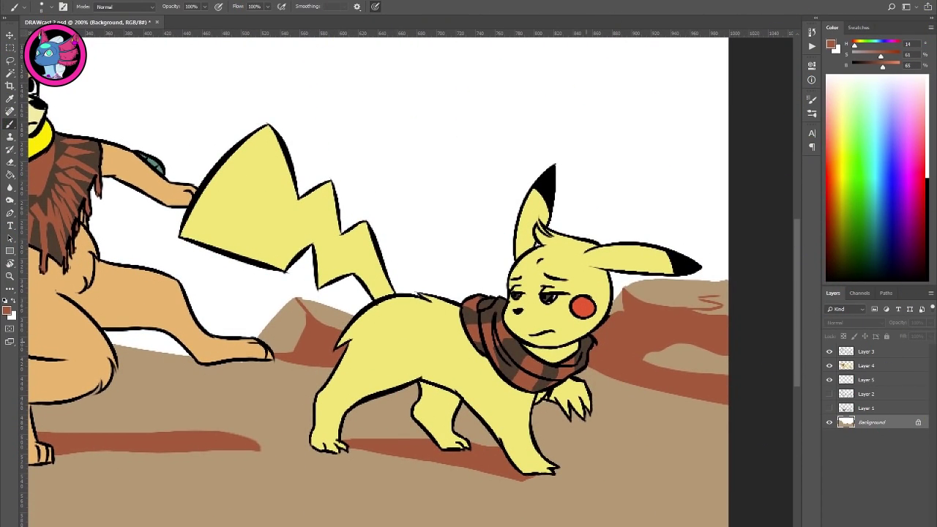
Step: Brush reddish-brown contour lines onto the tan cliff behind the poncho-wearing creature's outstretched arm and tail
{"action": "left_click_drag", "start_coordinate": [350, 359], "coordinate": [651, 359]}
{"action": "left_click_drag", "start_coordinate": [273, 232], "coordinate": [431, 294]}
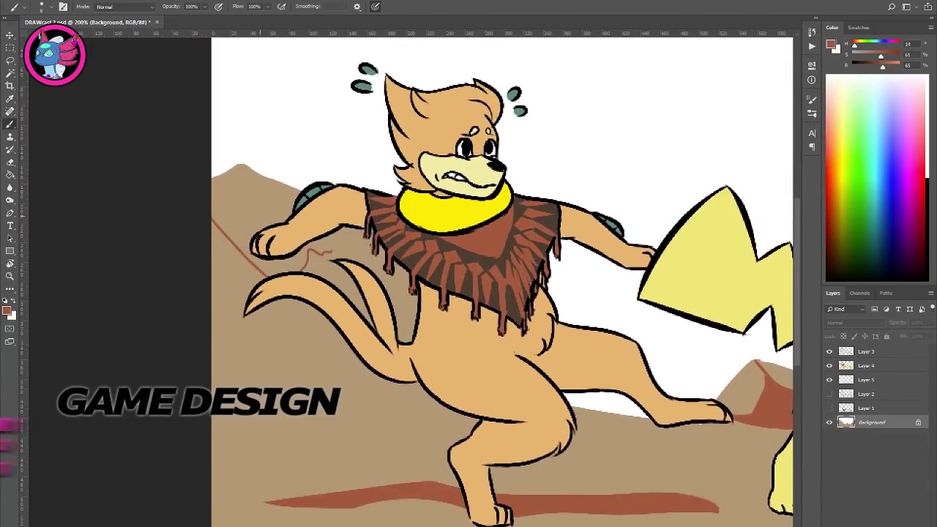
{"action": "mouse_move", "coordinate": [211, 194]}
{"action": "left_mouse_down"}
{"action": "mouse_move", "coordinate": [254, 236]}
{"action": "mouse_move", "coordinate": [284, 217]}
{"action": "left_mouse_up"}
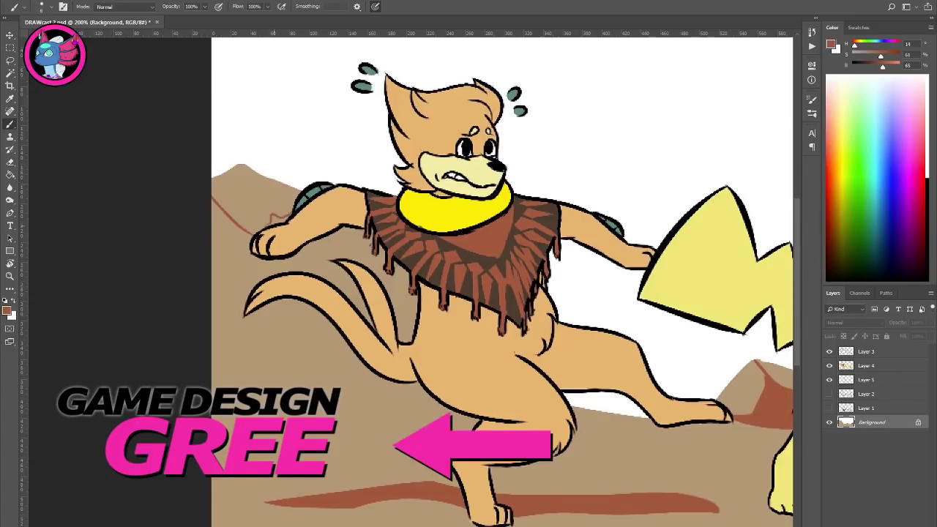
{"action": "left_click_drag", "start_coordinate": [213, 239], "coordinate": [254, 280]}
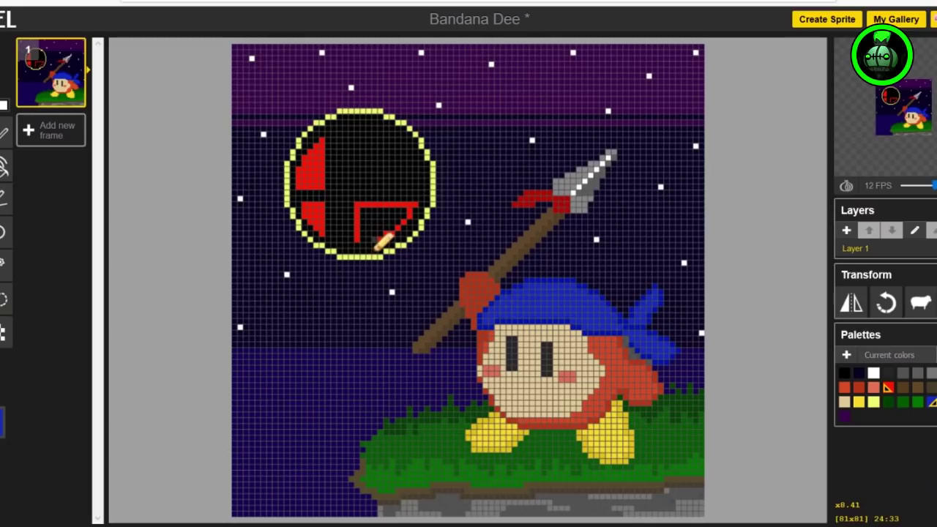
Step: Switch to Piskel, close the red outline of the emblem's lower-right segment and draw the upper-right segment's two straight edges
{"action": "mouse_move", "coordinate": [375, 236]}
{"action": "left_mouse_down"}
{"action": "mouse_move", "coordinate": [395, 252]}
{"action": "mouse_move", "coordinate": [364, 249]}
{"action": "left_mouse_up"}
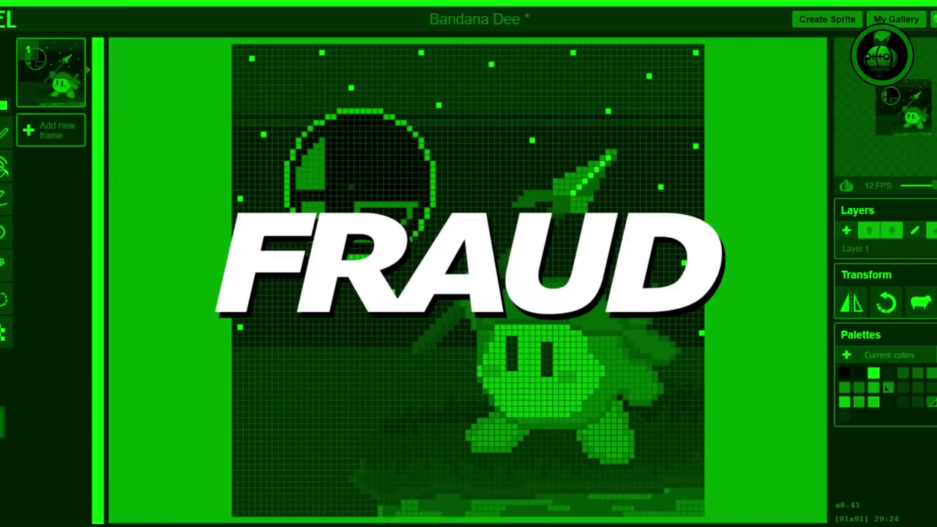
{"action": "left_click_drag", "start_coordinate": [357, 187], "coordinate": [358, 122]}
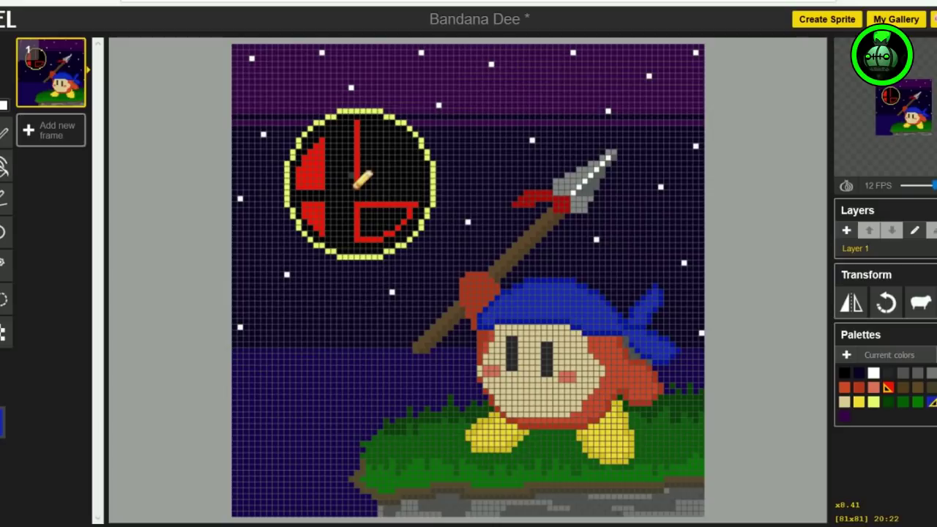
{"action": "left_click_drag", "start_coordinate": [356, 187], "coordinate": [356, 208]}
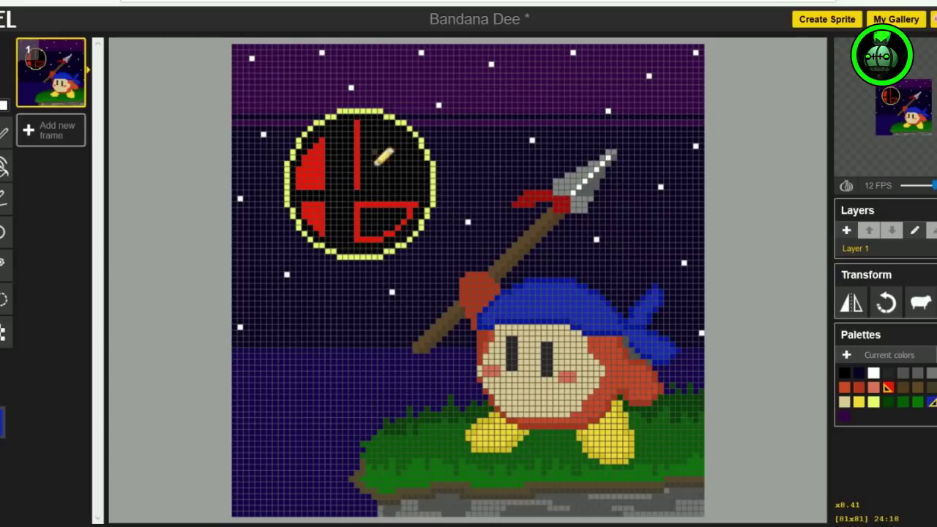
{"action": "left_click_drag", "start_coordinate": [370, 193], "coordinate": [419, 192]}
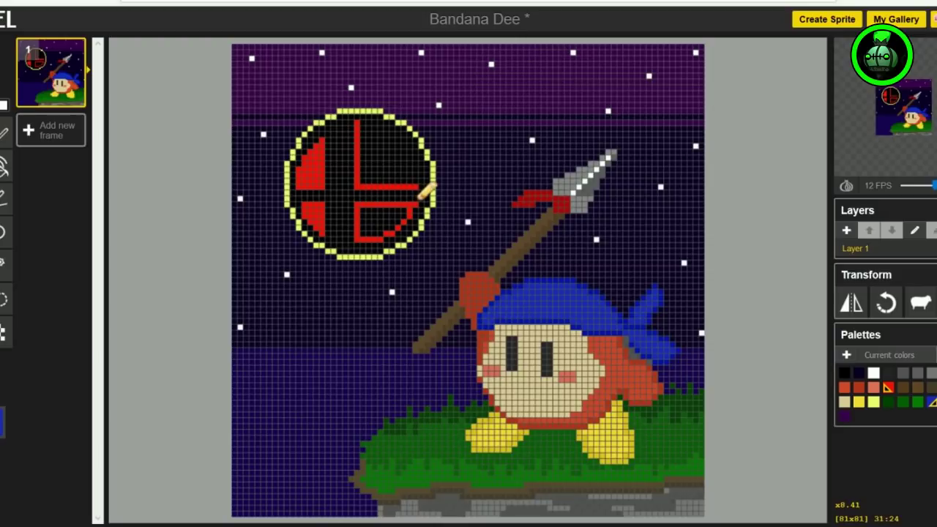
Step: Draw the outer edge of the emblem's upper-right segment in red pixels, curving from its lower corner up to the vertical edge
{"action": "left_click", "coordinate": [421, 188]}
{"action": "left_click", "coordinate": [422, 183]}
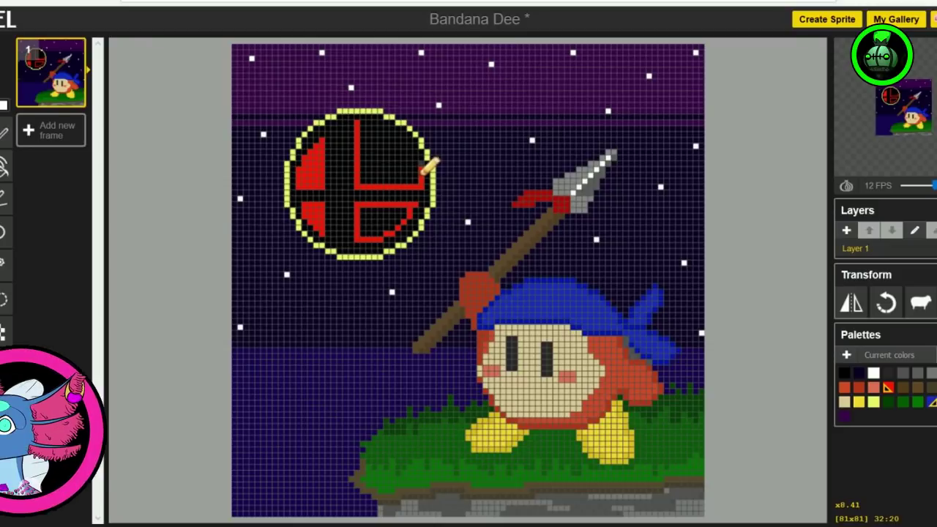
{"action": "left_click", "coordinate": [422, 164]}
{"action": "left_click", "coordinate": [410, 158]}
{"action": "left_click", "coordinate": [416, 164]}
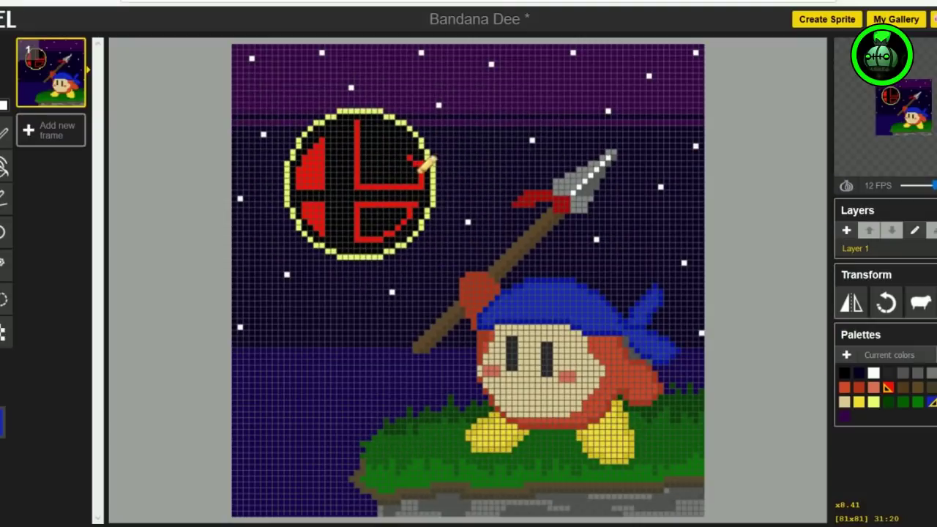
{"action": "mouse_move", "coordinate": [418, 171]}
{"action": "left_mouse_down"}
{"action": "mouse_move", "coordinate": [407, 144]}
{"action": "mouse_move", "coordinate": [356, 126]}
{"action": "left_mouse_up"}
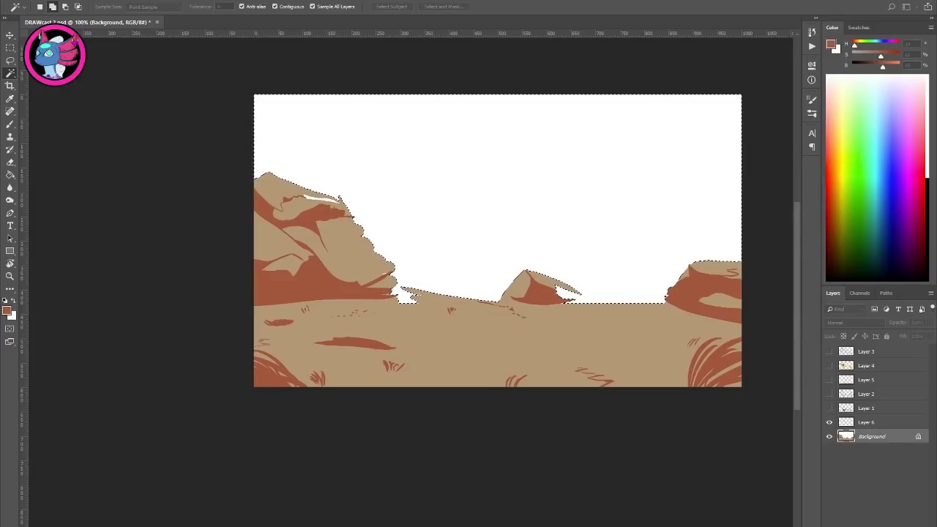
Step: Switch to Photoshop, convert the Background into a regular layer and delete its white sky area using the Magic Wand
{"action": "key", "text": "Return"}
{"action": "key", "text": "m"}
{"action": "left_click", "coordinate": [329, 156]}
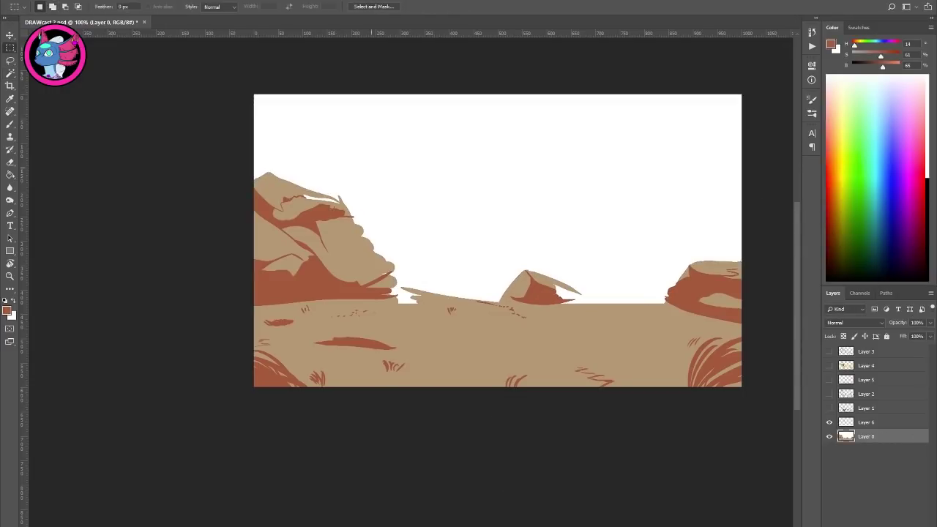
{"action": "key", "text": "w"}
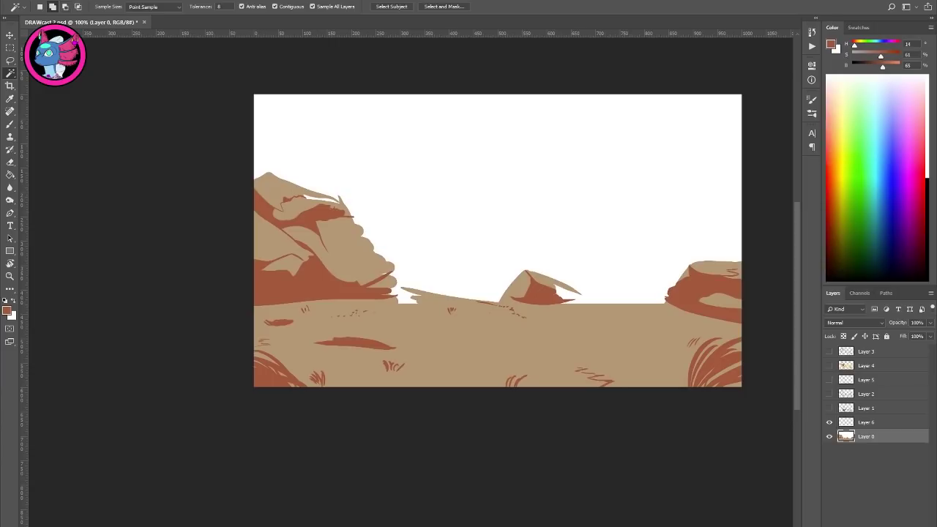
{"action": "left_click", "coordinate": [456, 197]}
{"action": "key", "text": "Delete"}
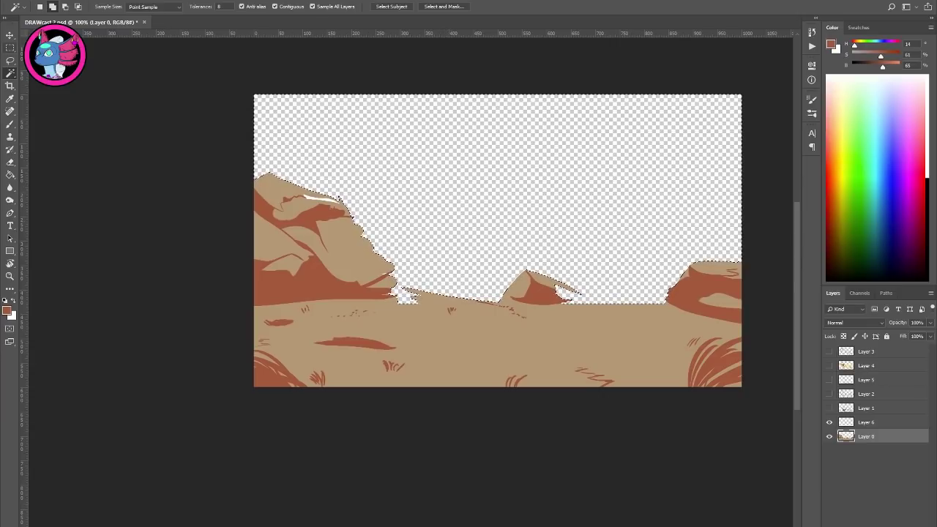
{"action": "key", "text": "m"}
{"action": "key", "text": "ctrl+d"}
Step: Make Layer 3, Layer 4 and Layer 5 visible and select Layer 6 for sampling a sky colour
{"action": "left_click", "coordinate": [829, 352]}
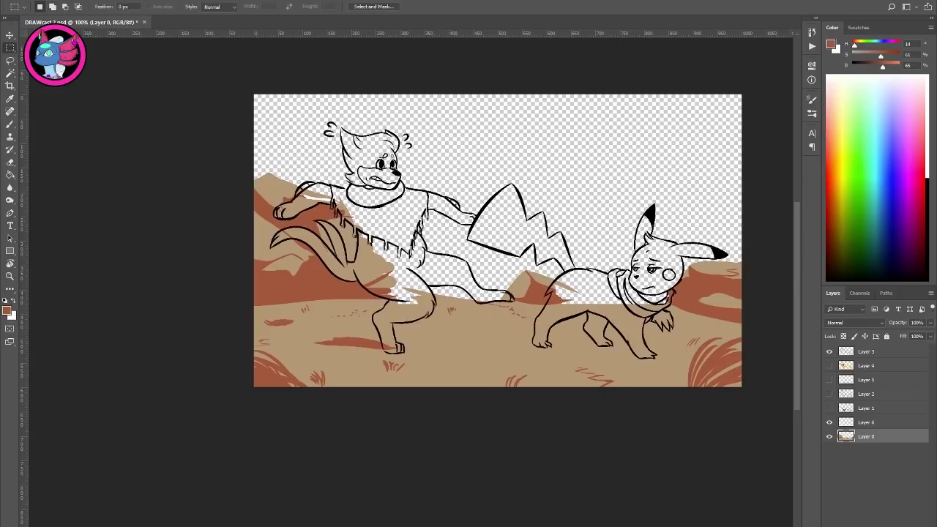
{"action": "left_click", "coordinate": [830, 366]}
{"action": "left_click", "coordinate": [829, 379]}
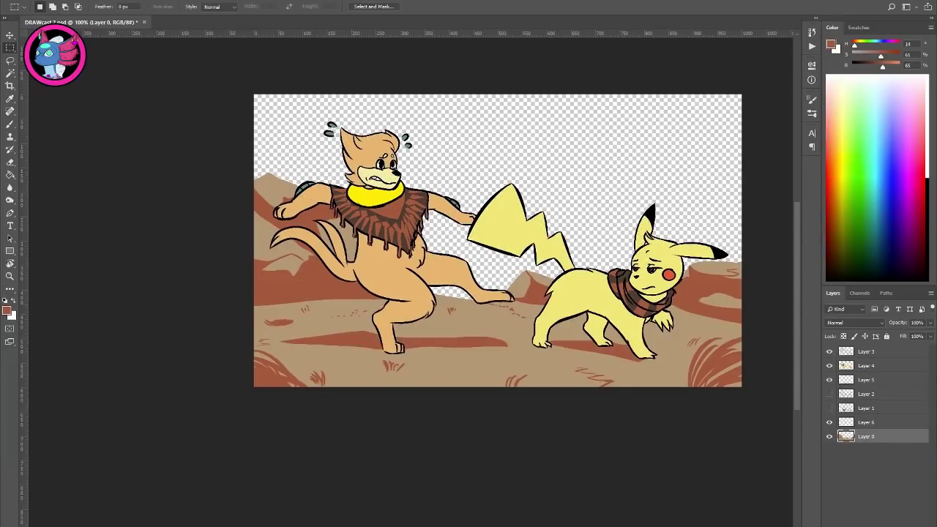
{"action": "left_click", "coordinate": [867, 422]}
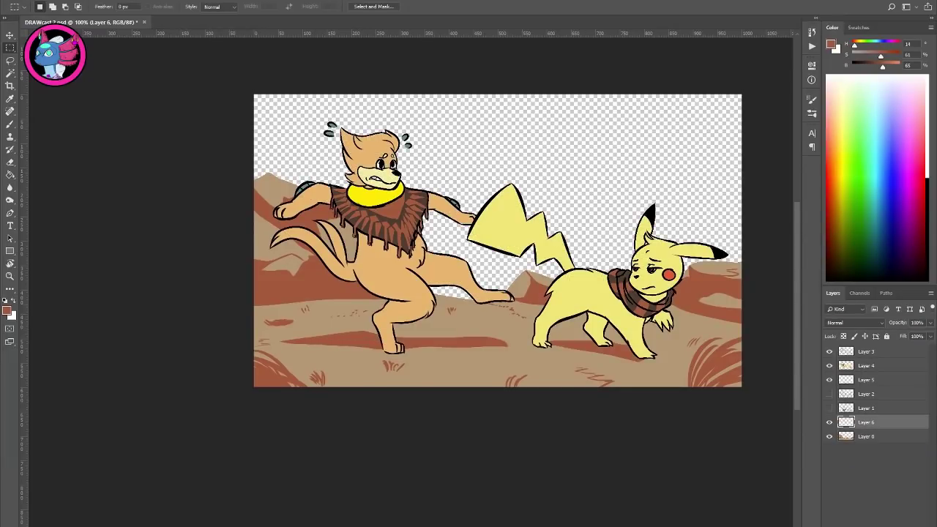
{"action": "key", "text": "i"}
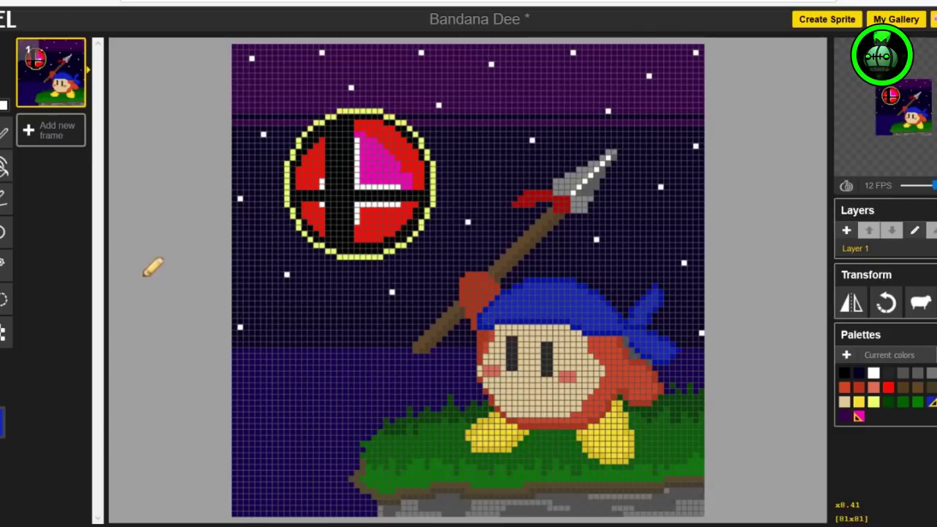
Step: Switch to Piskel, choose a pinkish red and draw a diagonal blending band between magenta and red in the emblem's upper-right segment
{"action": "left_click", "coordinate": [0, 405]}
{"action": "left_click_drag", "start_coordinate": [126, 348], "coordinate": [127, 354]}
{"action": "left_click", "coordinate": [72, 411]}
{"action": "left_click_drag", "start_coordinate": [416, 187], "coordinate": [373, 130]}
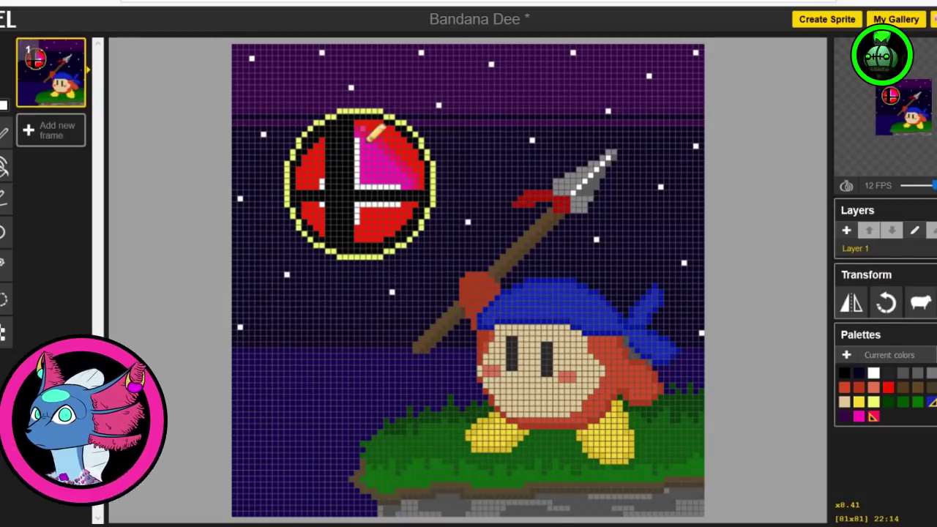
{"action": "left_click_drag", "start_coordinate": [373, 136], "coordinate": [418, 185]}
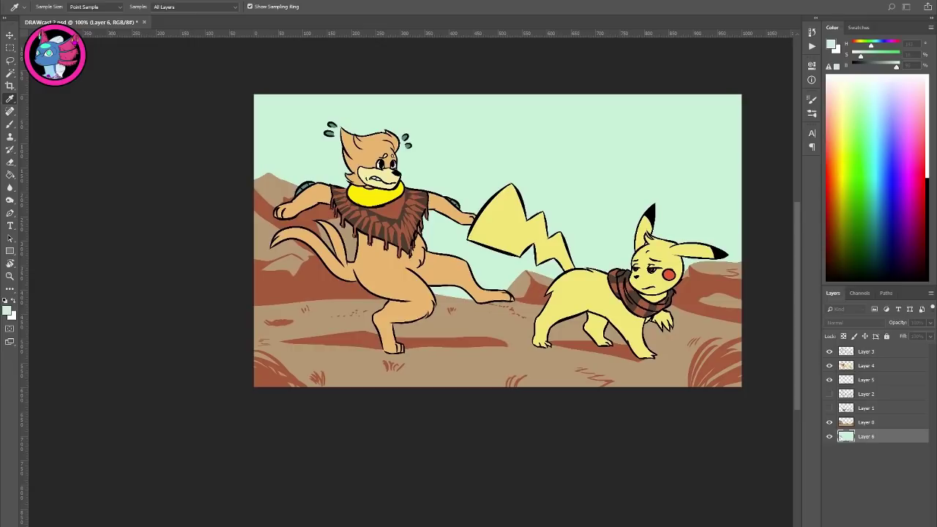
Step: Switch to Photoshop, set the foreground colour to a muted green (H 110, S 31, B 52) and try a brush stroke in the sky
{"action": "key", "text": "b"}
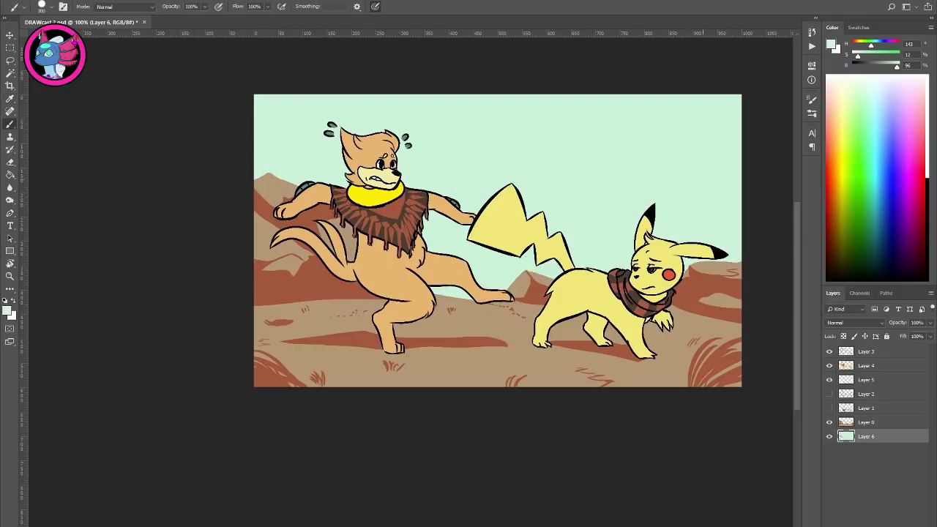
{"action": "left_click", "coordinate": [598, 176], "text": "alt"}
{"action": "key", "text": "alt"}
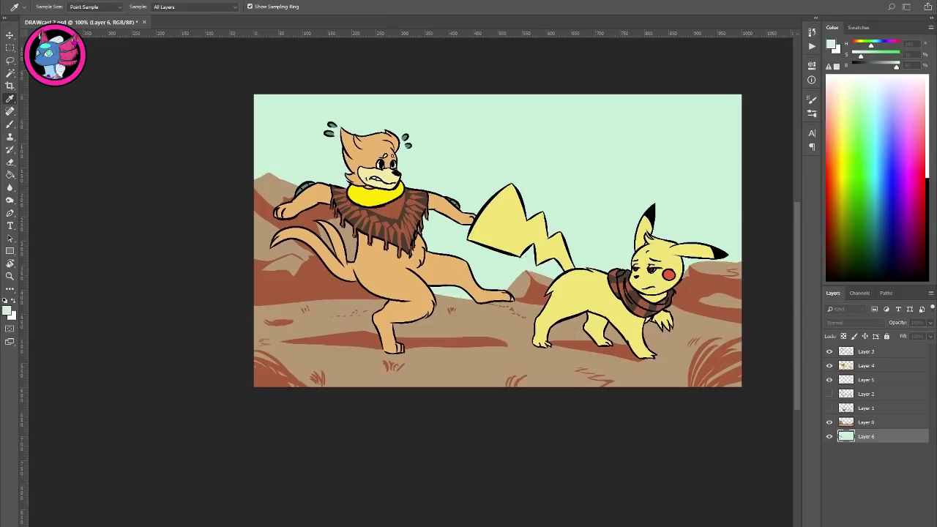
{"action": "left_click", "coordinate": [555, 177]}
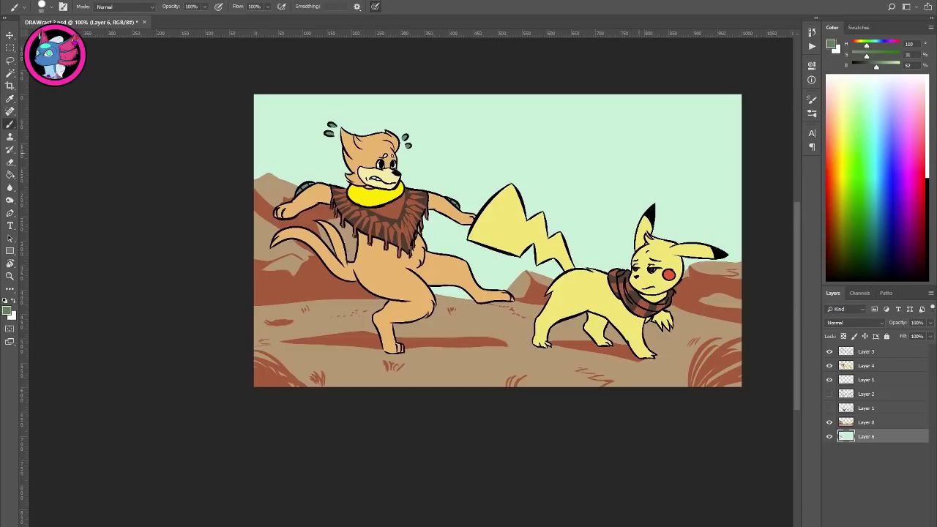
{"action": "left_click_drag", "start_coordinate": [613, 164], "coordinate": [735, 171]}
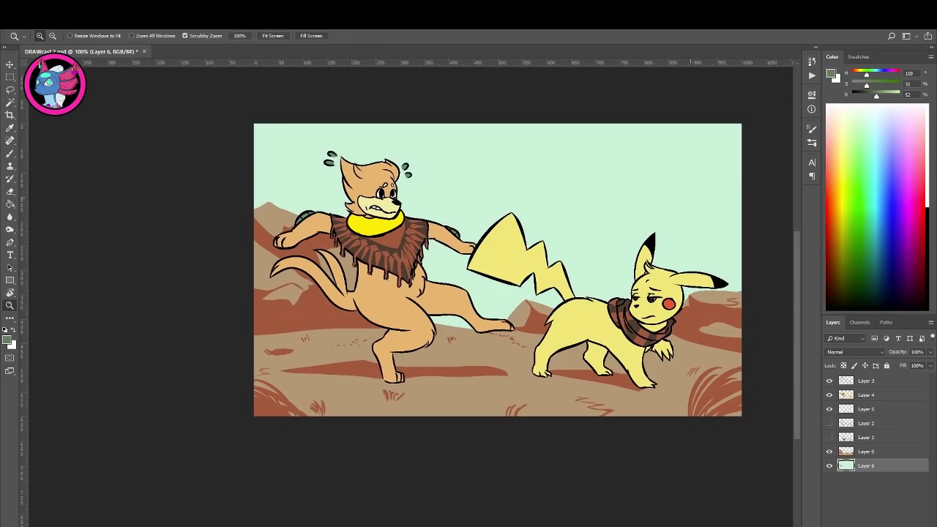
{"action": "left_click", "coordinate": [688, 196]}
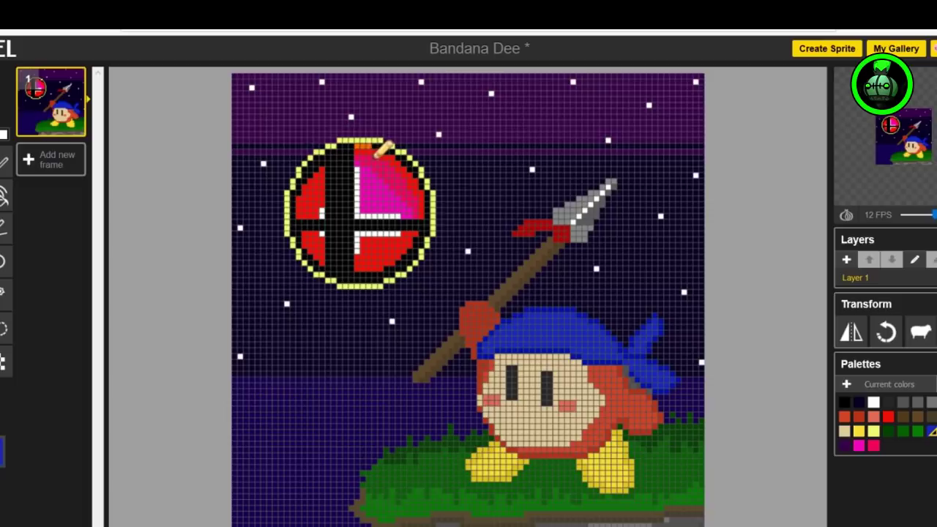
Step: Switch to Piskel and recolour the emblem's upper-right rim with orange (#f86b00), followed by adjacent golden yellow (#f8cd00) pixels
{"action": "mouse_move", "coordinate": [374, 156]}
{"action": "left_mouse_down"}
{"action": "mouse_move", "coordinate": [360, 150]}
{"action": "mouse_move", "coordinate": [402, 161]}
{"action": "left_mouse_up"}
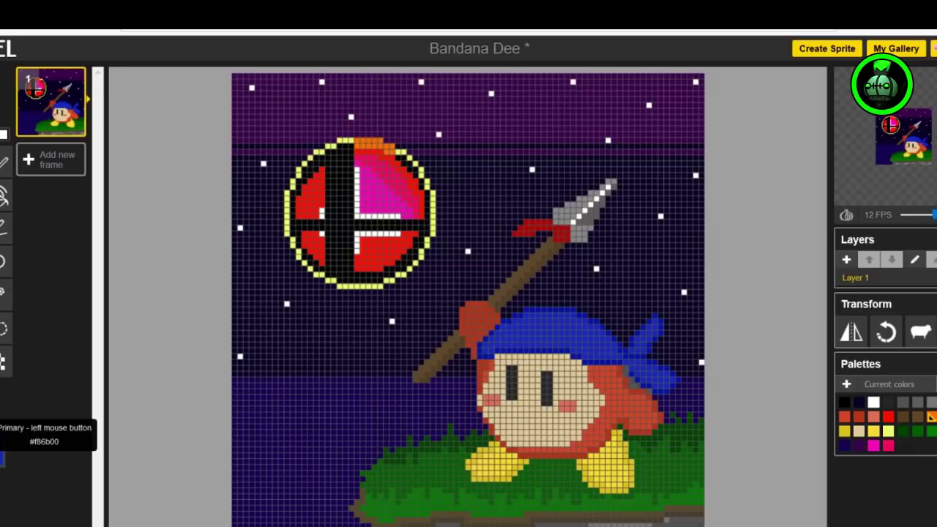
{"action": "left_click", "coordinate": [1, 435]}
{"action": "left_click_drag", "start_coordinate": [130, 301], "coordinate": [126, 307]}
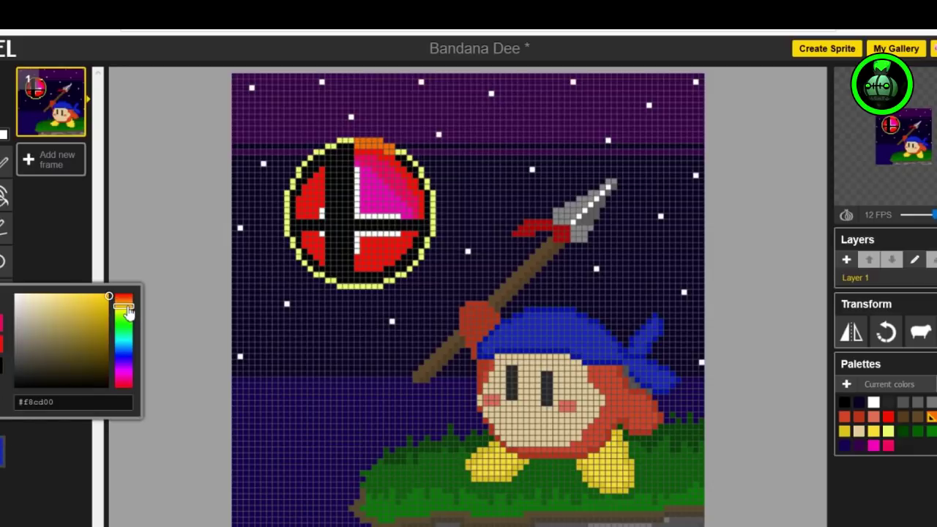
{"action": "left_click", "coordinate": [79, 457]}
{"action": "left_click", "coordinate": [408, 167]}
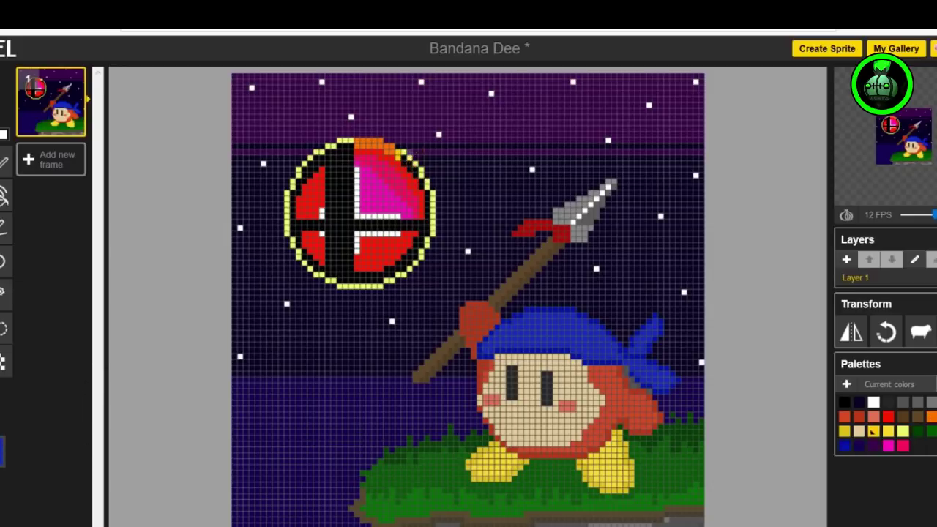
{"action": "left_click", "coordinate": [408, 173]}
{"action": "left_click", "coordinate": [414, 175]}
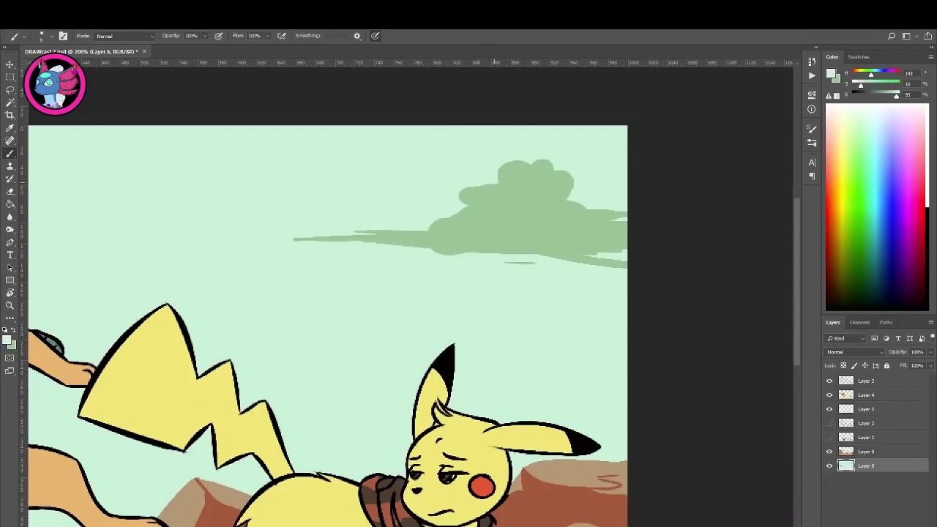
Step: Switch to Photoshop, carve a pale sky-coloured gap into the cloud's upper-left puffs on Layer 6 and sample the cloud's muted green
{"action": "left_click_drag", "start_coordinate": [493, 183], "coordinate": [516, 192]}
{"action": "key", "text": "ctrl+z"}
{"action": "left_click", "coordinate": [495, 191], "text": "alt"}
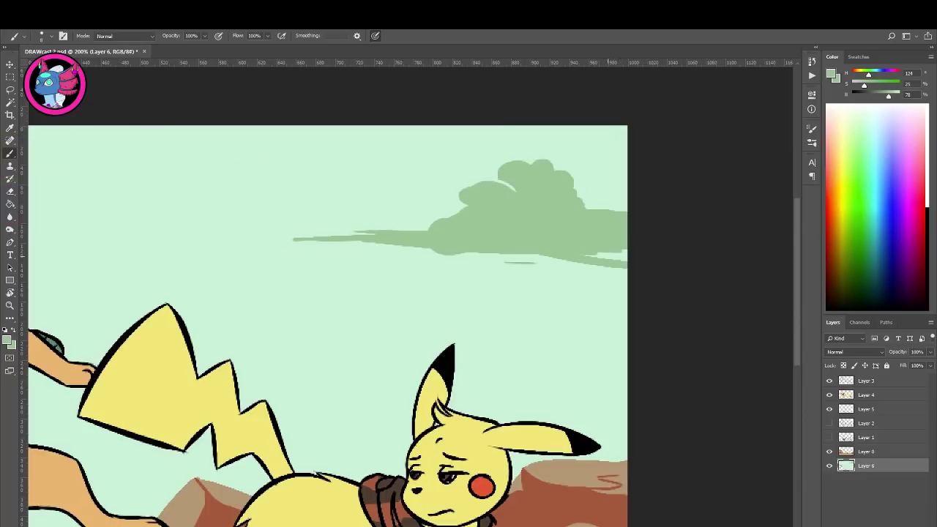
Step: Fill out the cloud's underside with muted green strokes and paint a long thin wisp tapering left beneath it
{"action": "left_click_drag", "start_coordinate": [627, 254], "coordinate": [598, 255]}
{"action": "left_click_drag", "start_coordinate": [442, 258], "coordinate": [577, 260]}
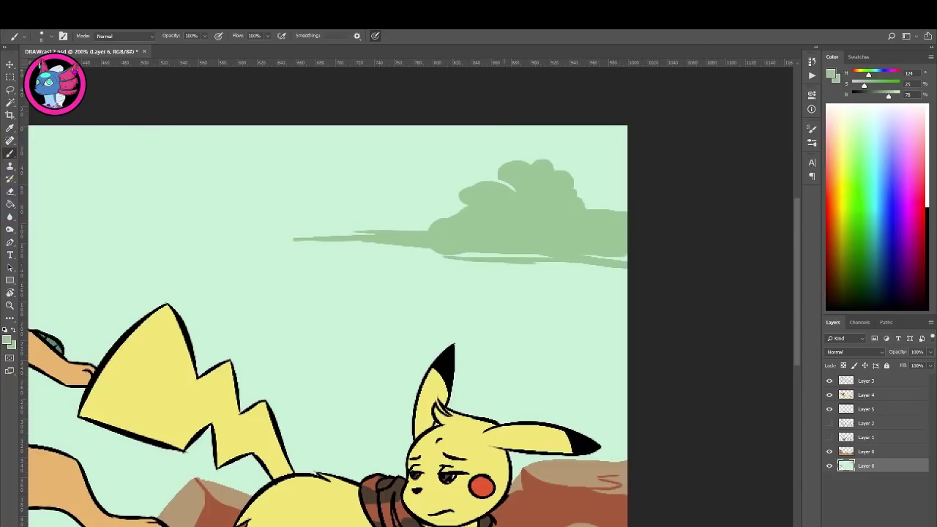
{"action": "left_click_drag", "start_coordinate": [463, 258], "coordinate": [364, 254]}
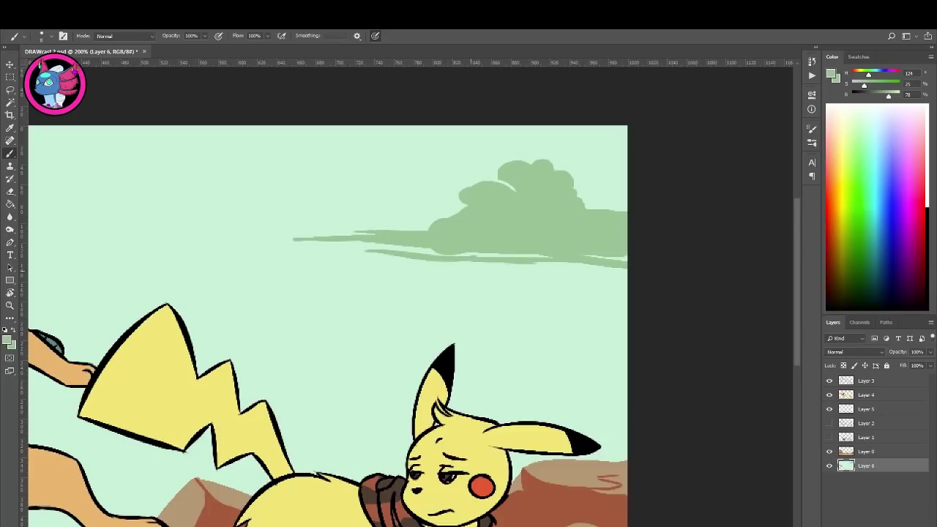
{"action": "key", "text": "ctrl+z"}
{"action": "left_click_drag", "start_coordinate": [464, 258], "coordinate": [354, 255]}
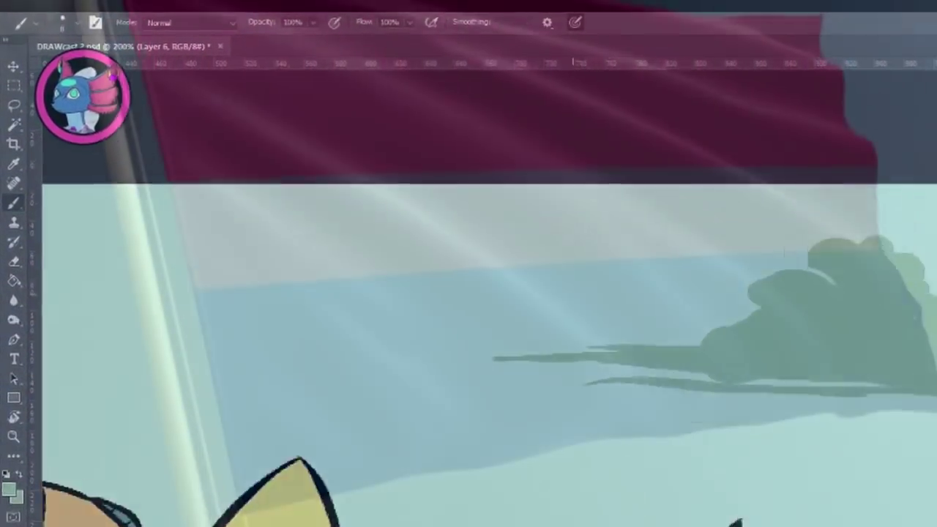